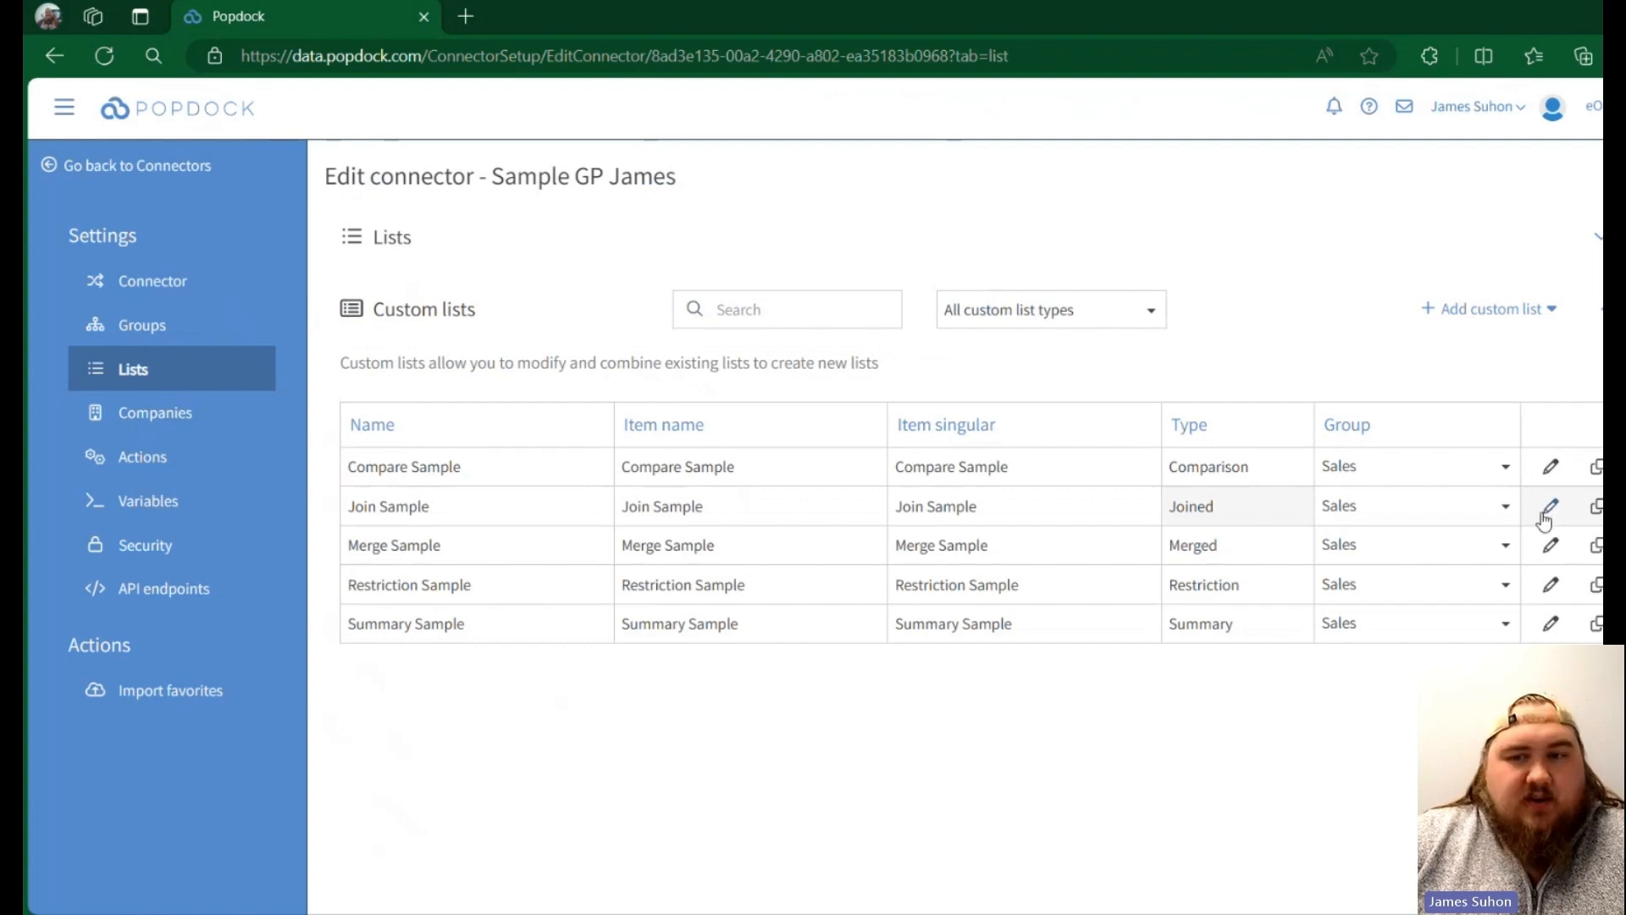
- Open the Join Sample joined list for editing and review its Customers and Customer addresses lists
left_click(1551, 506)
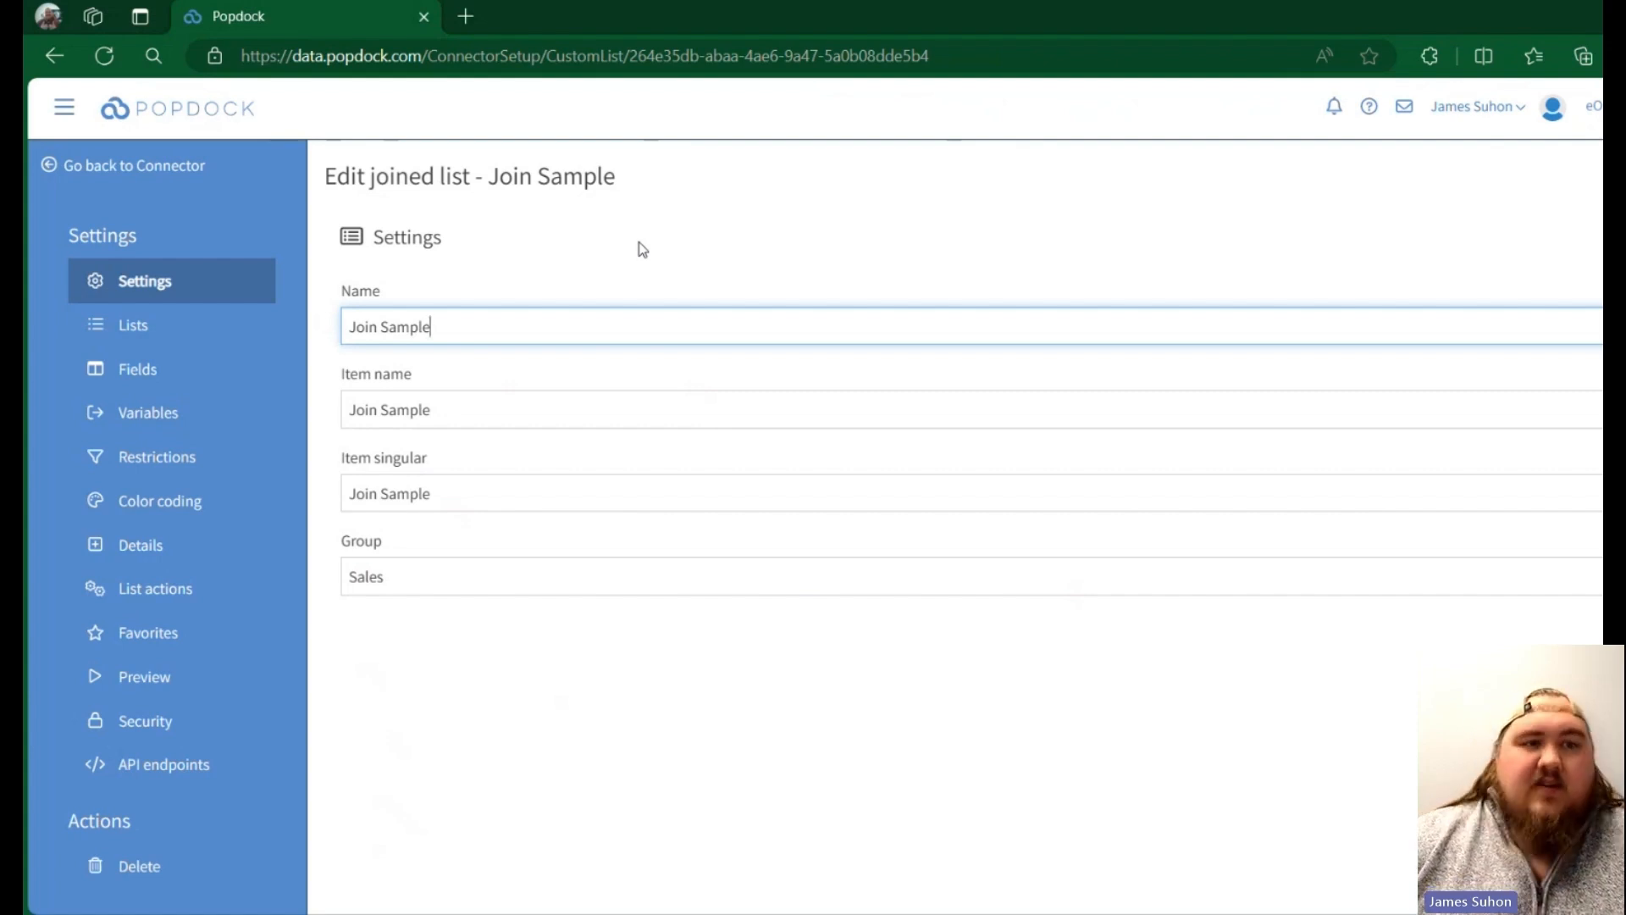
left_click(133, 325)
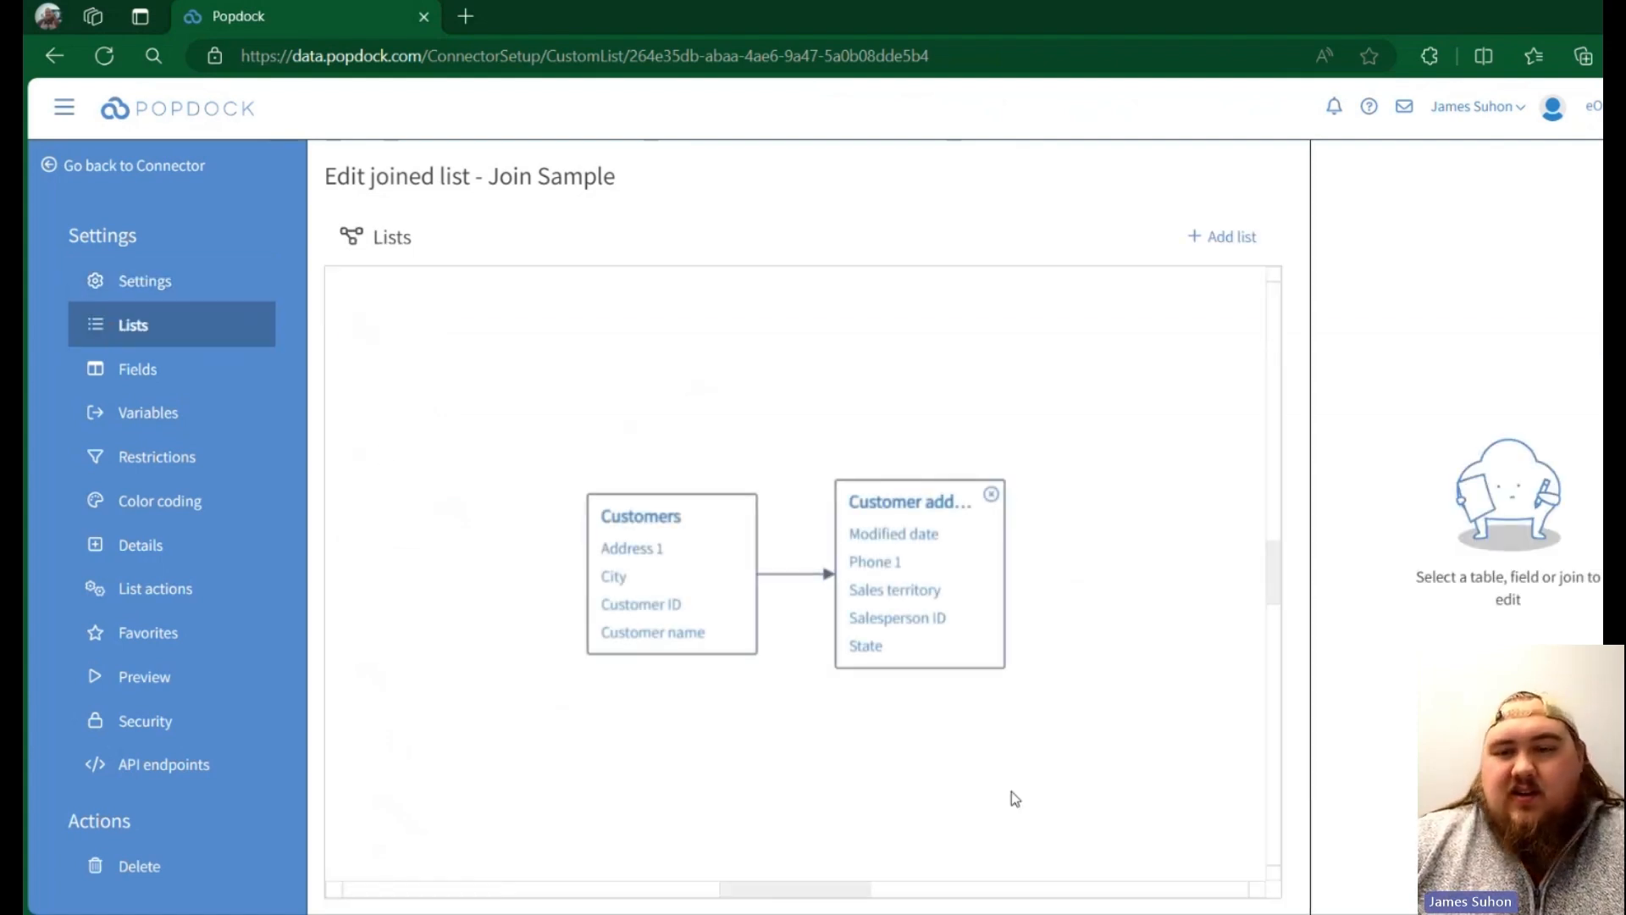
left_click(657, 520)
left_click(874, 503)
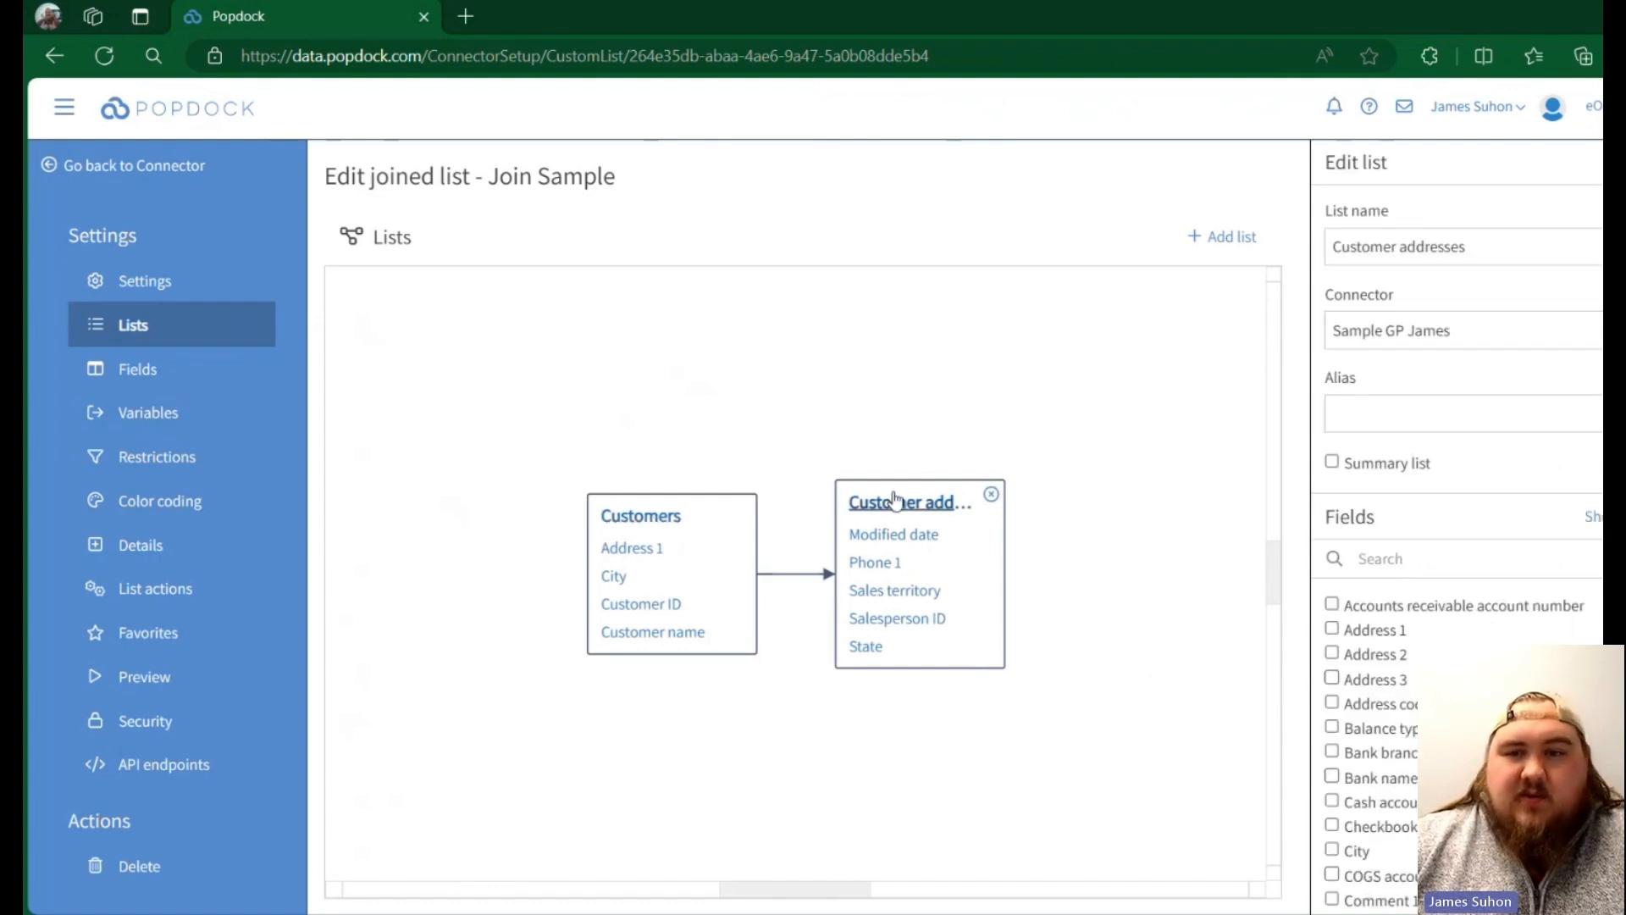
left_click(918, 403)
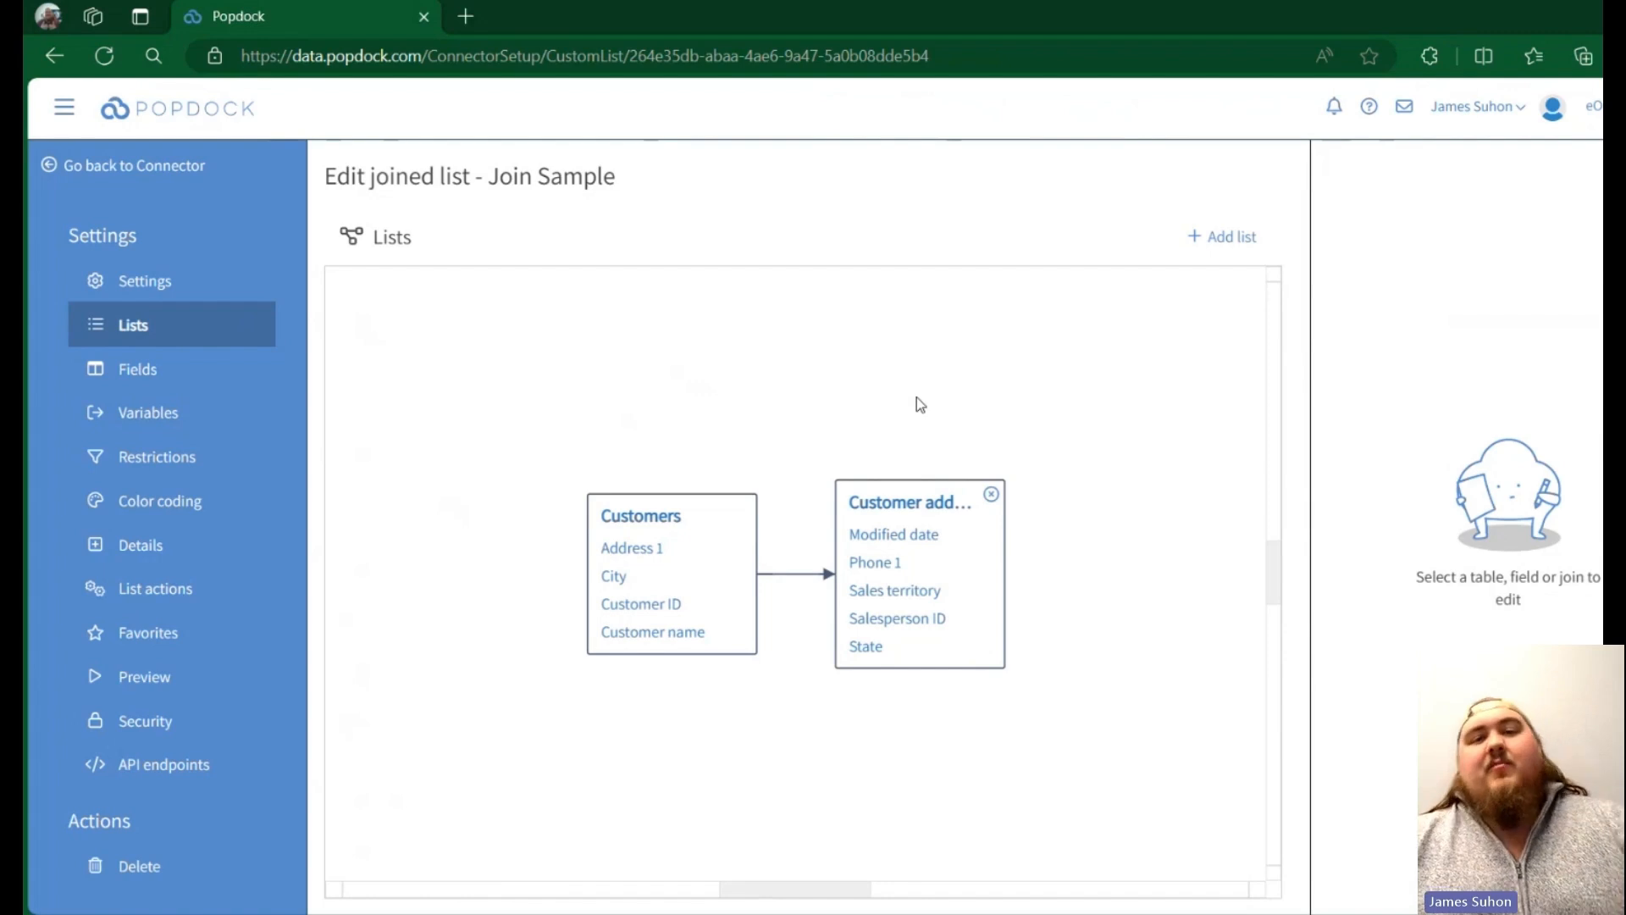
- Examine the join between Customers and Customer addresses, including the available join types
left_click(804, 576)
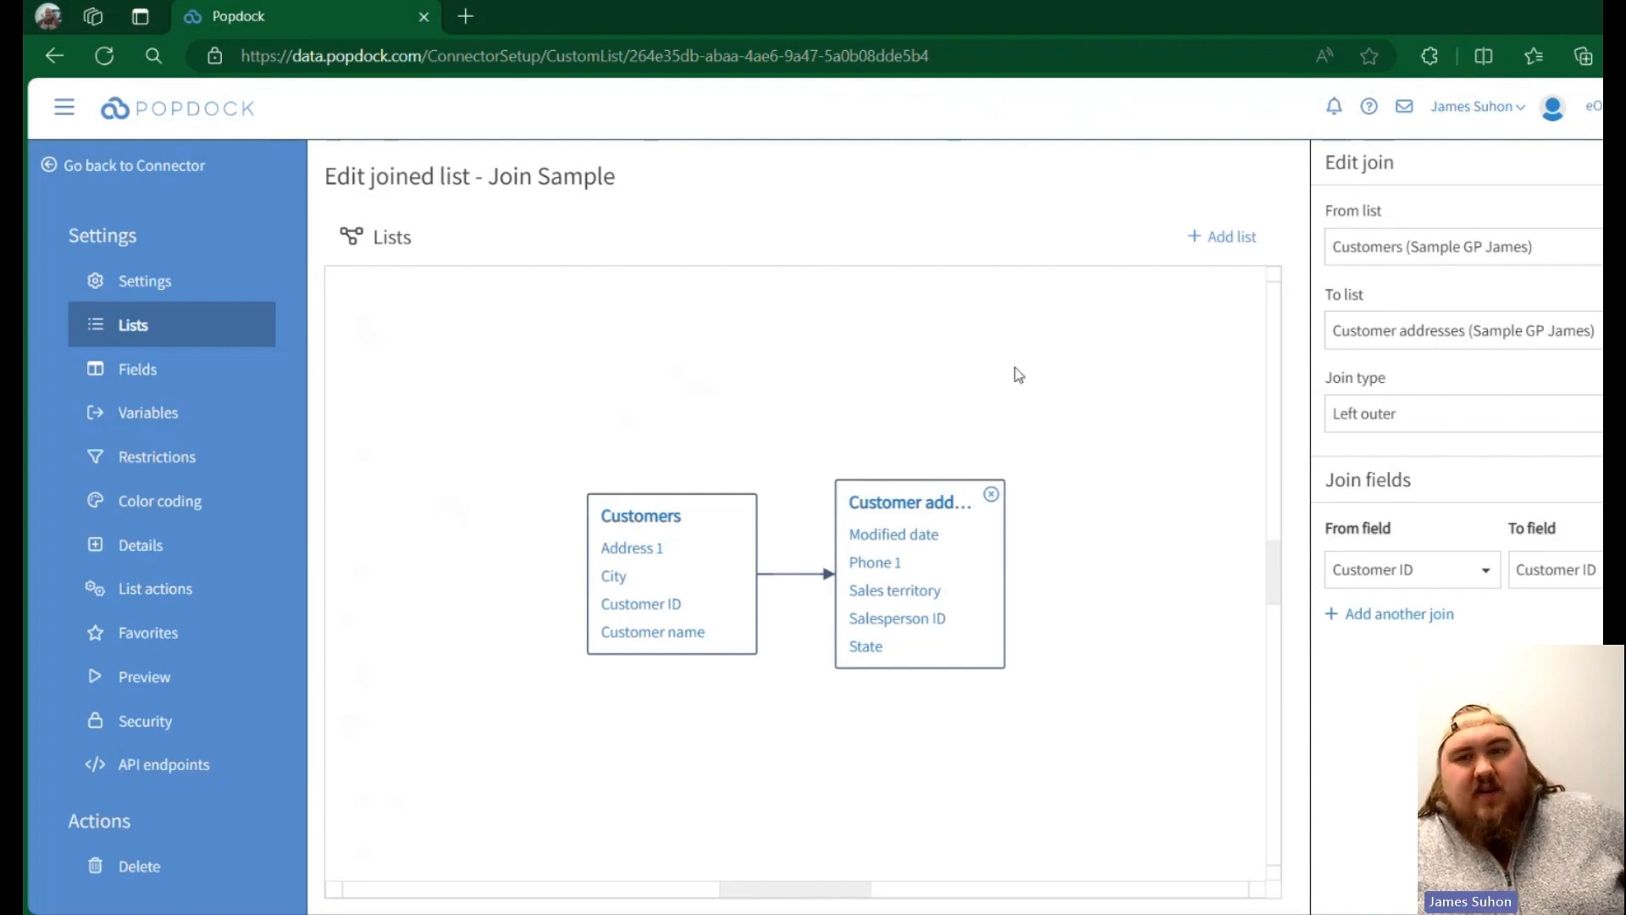
left_click(1504, 416)
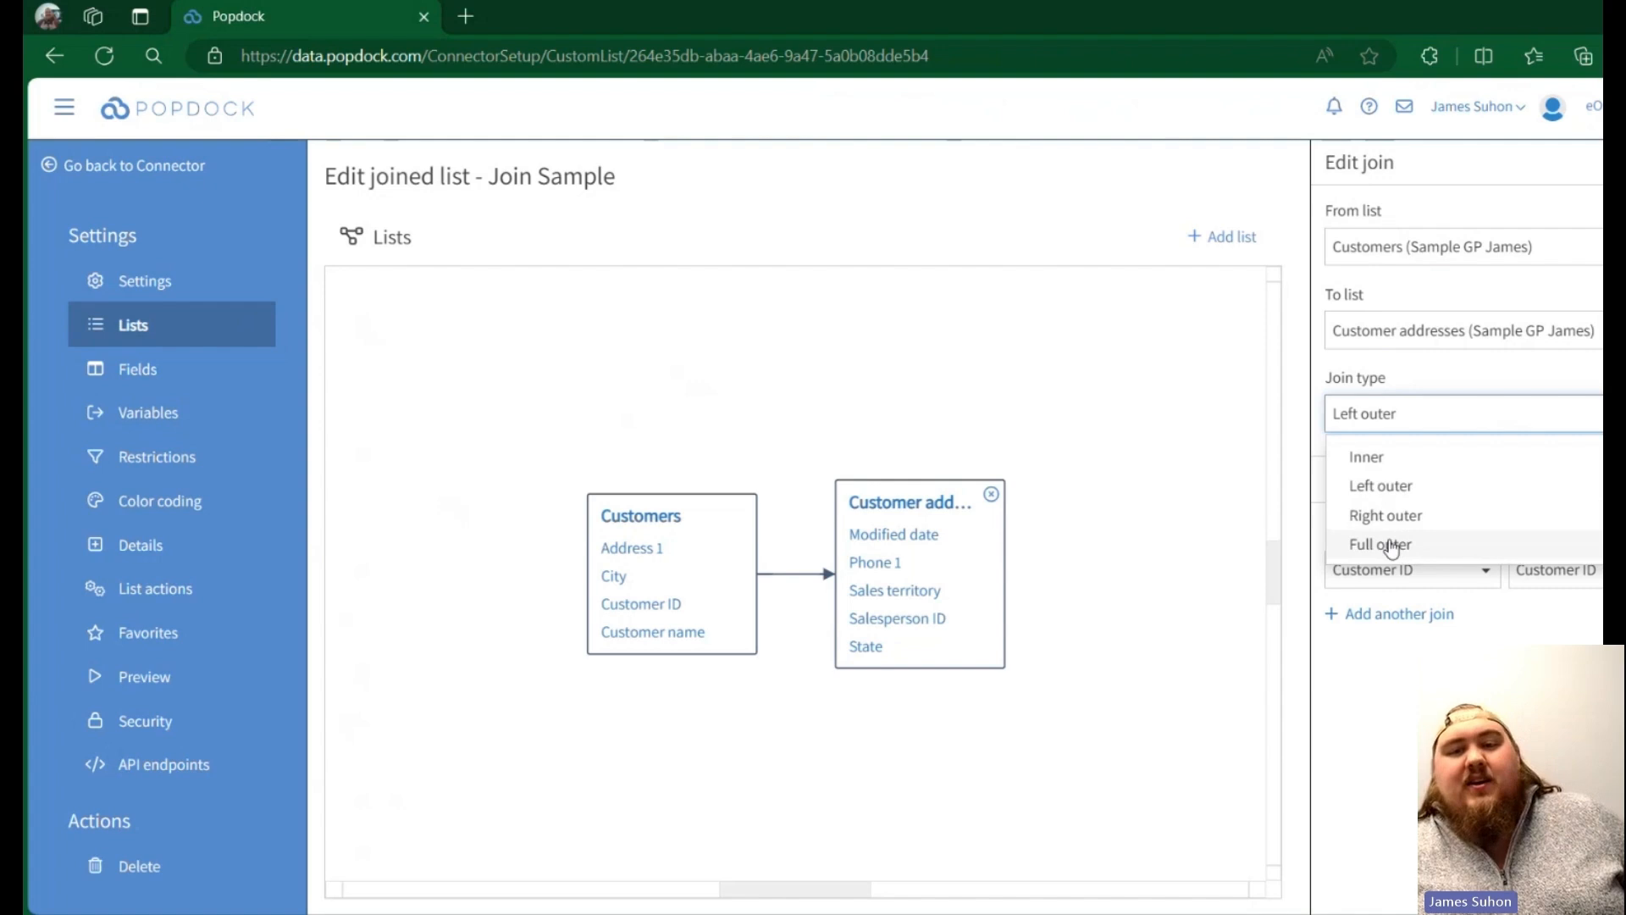
left_click(1454, 414)
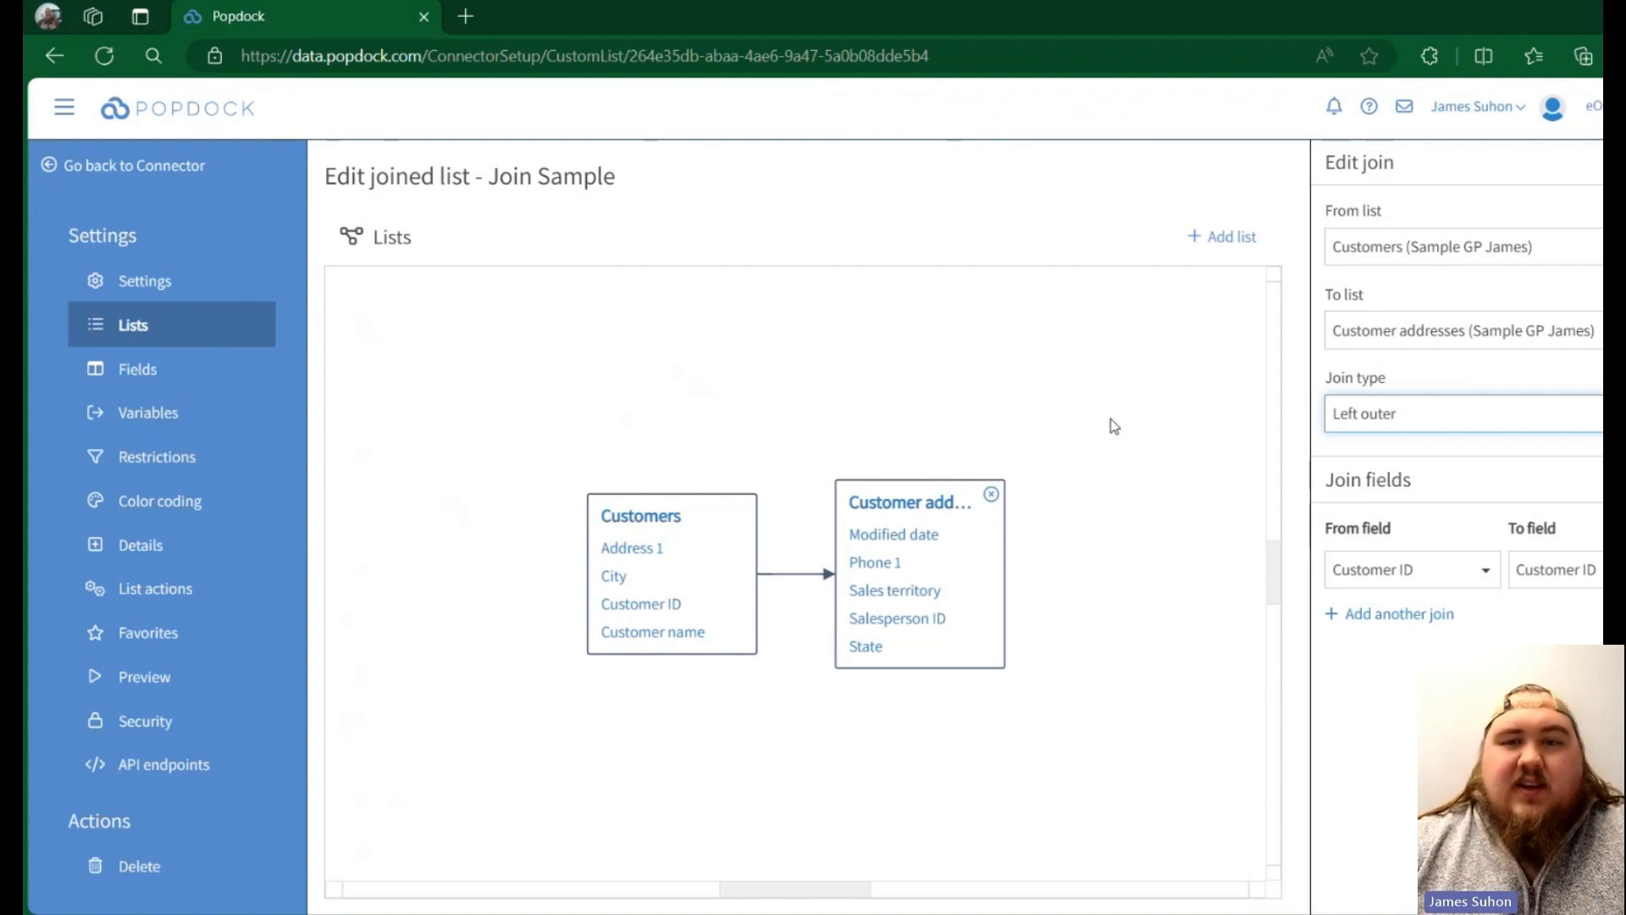
- Review both lists' field selections and the joined list's field table, and include the City field from Customer addresses
left_click(649, 520)
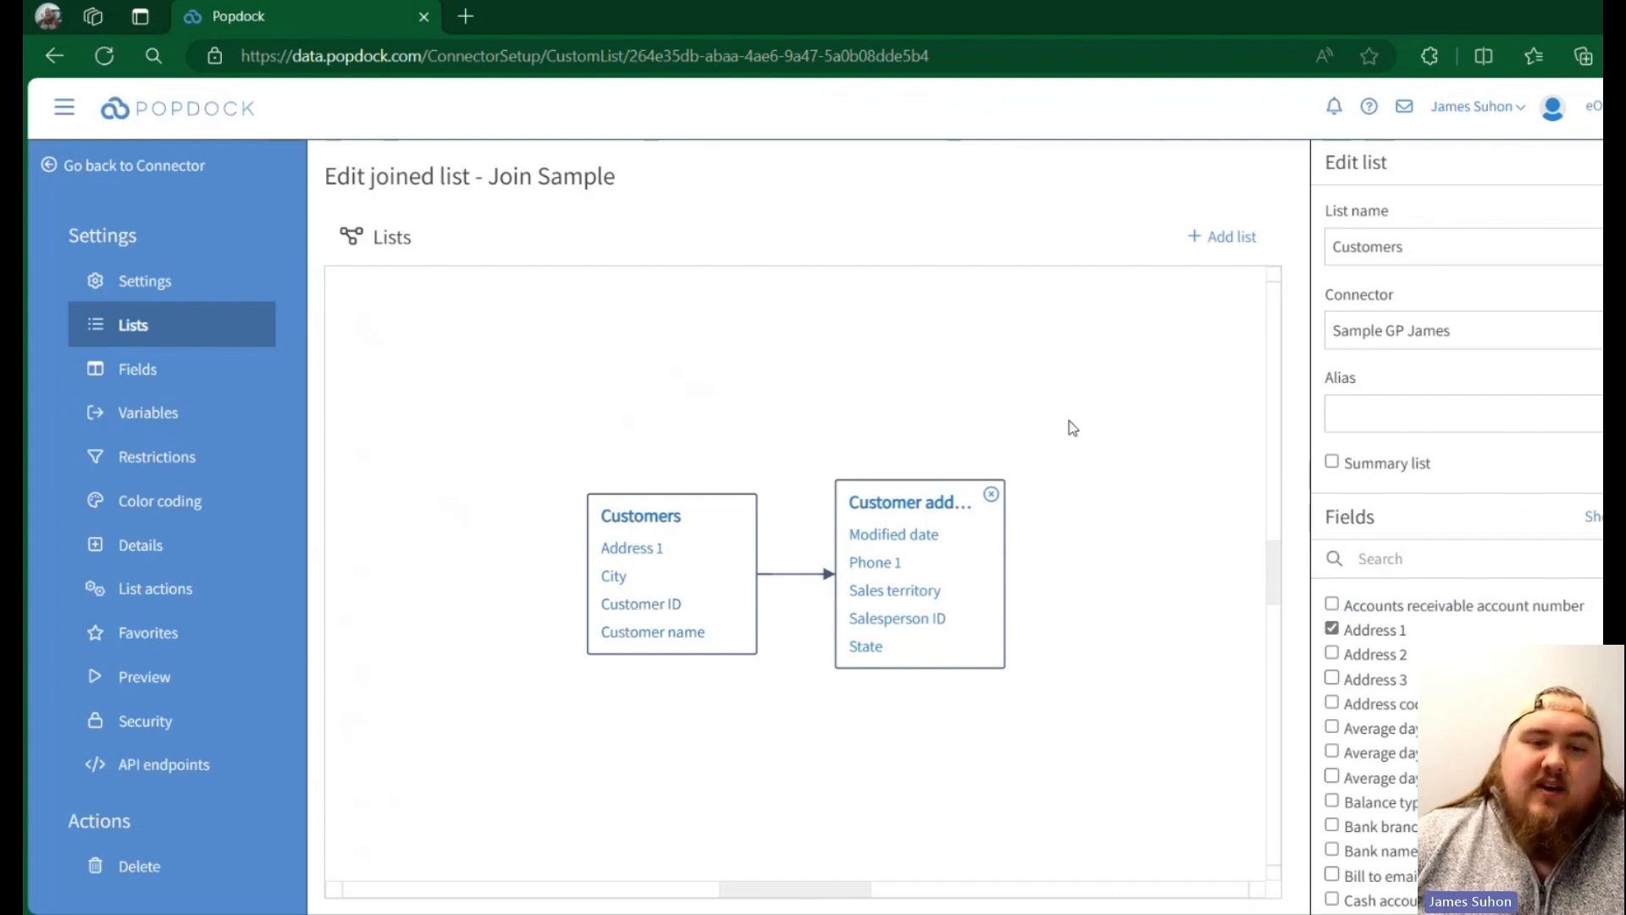
left_click(897, 504)
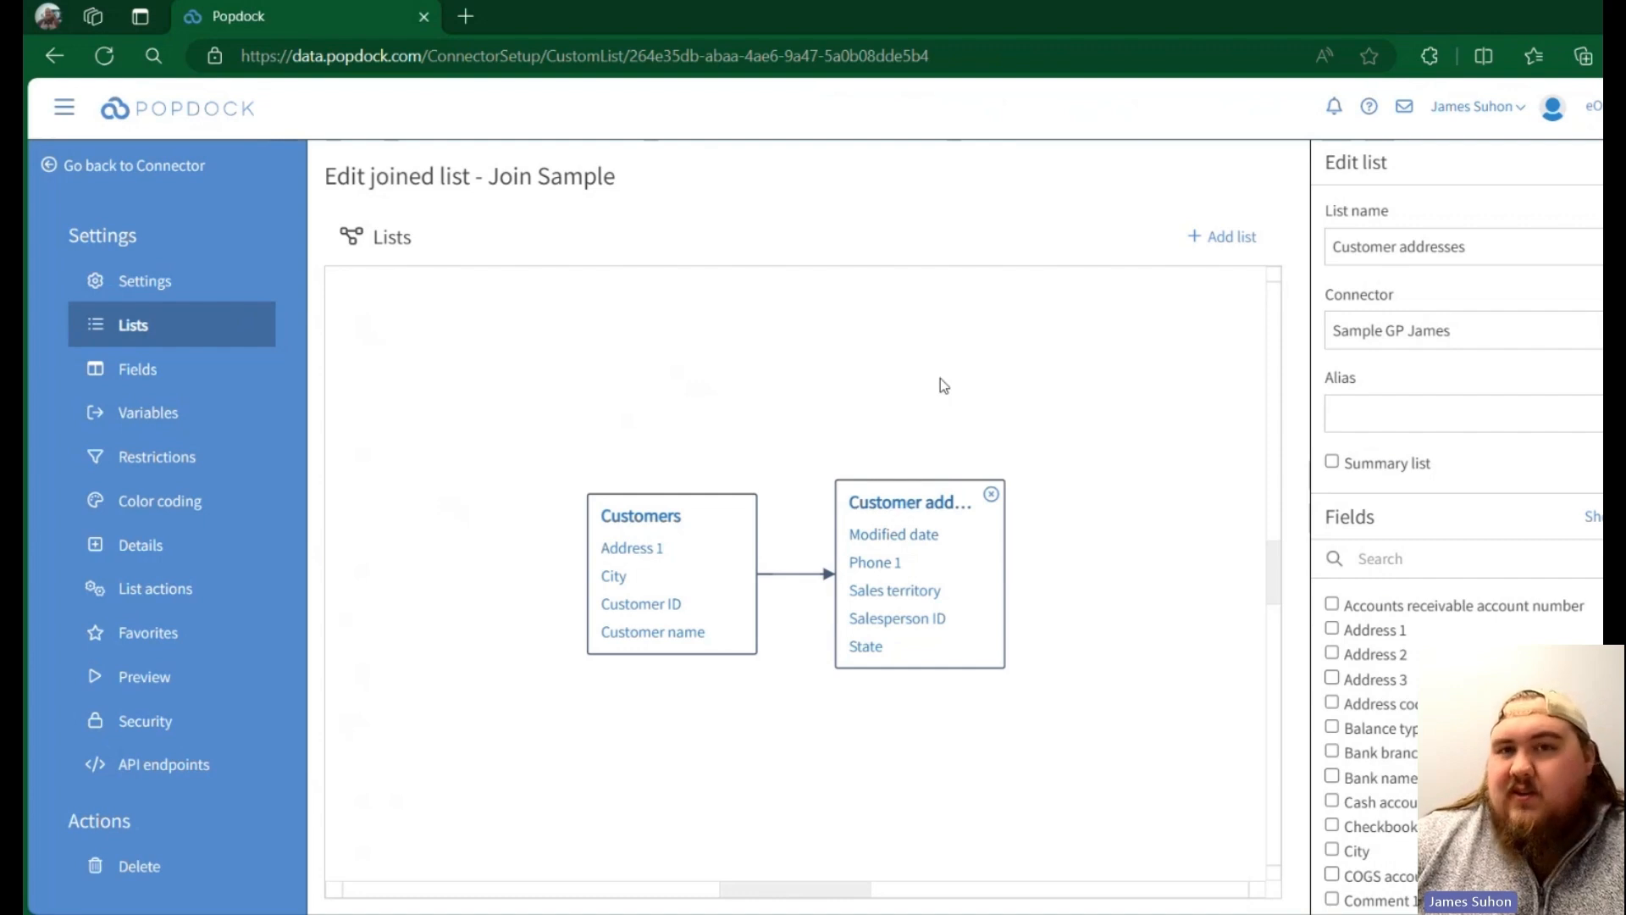
left_click(137, 369)
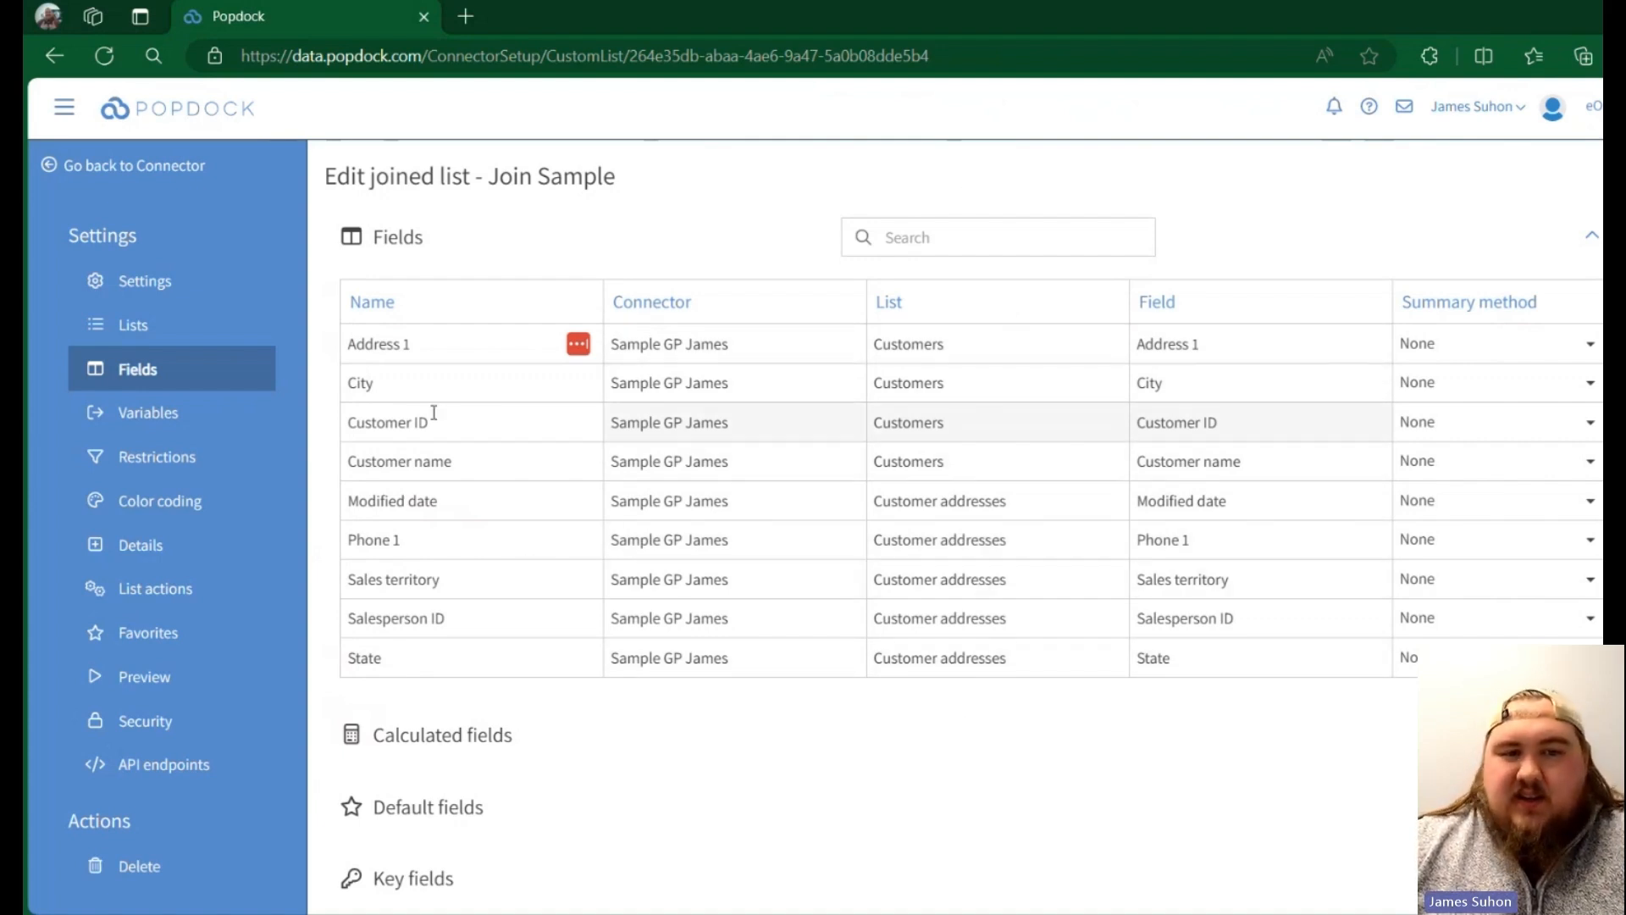
left_click(134, 322)
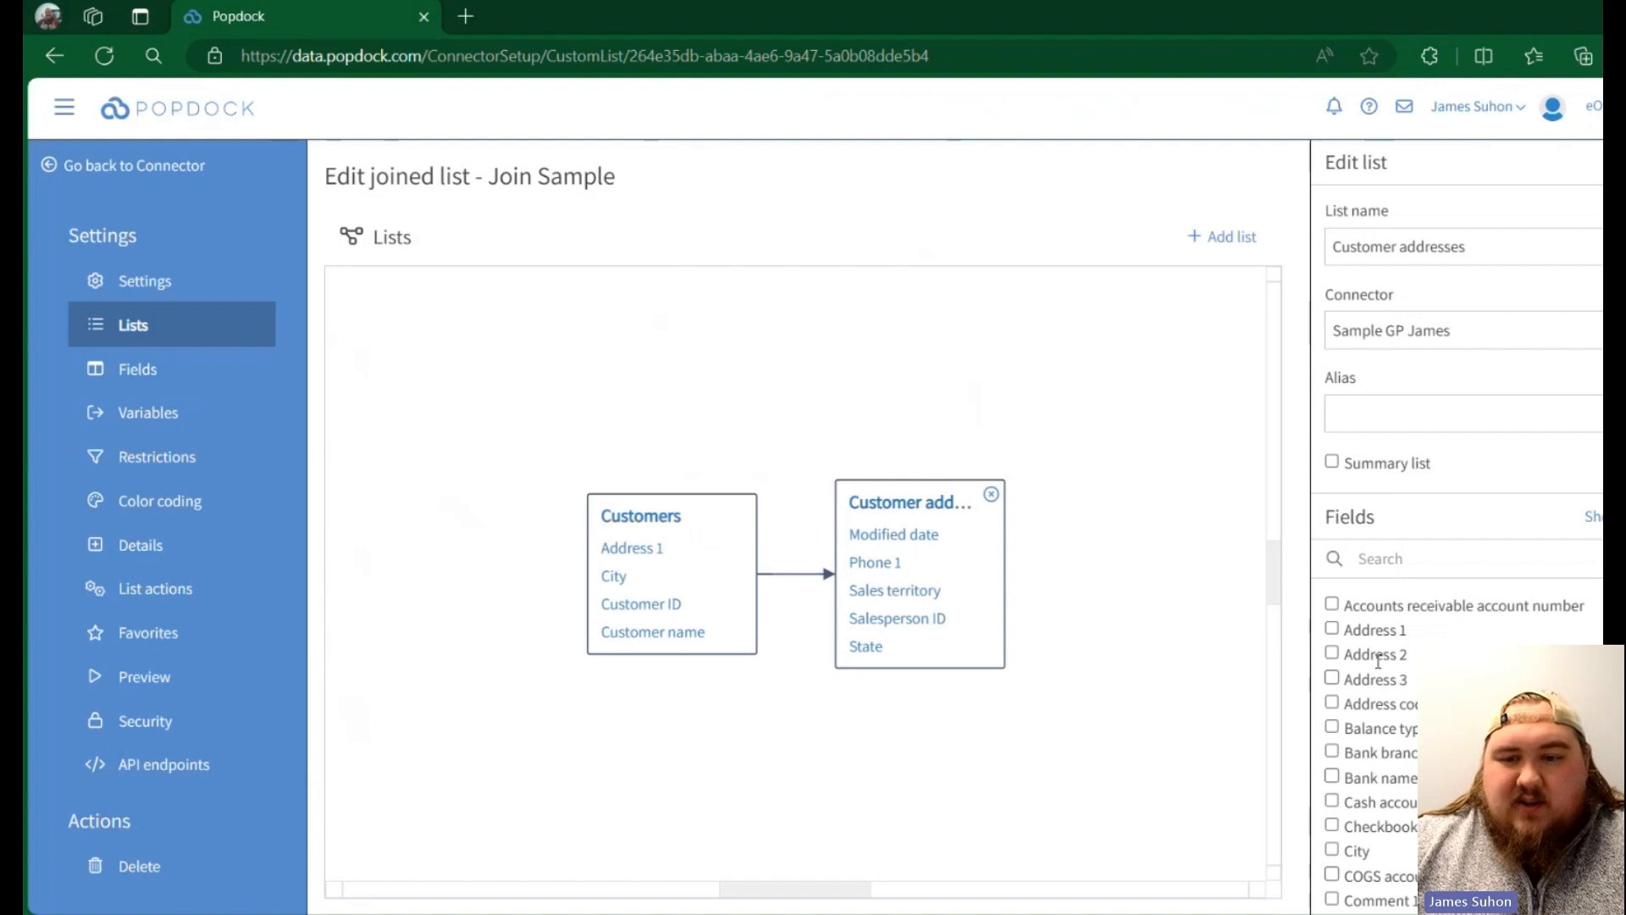
scroll(1390, 669, "down", 1)
left_click(1332, 801)
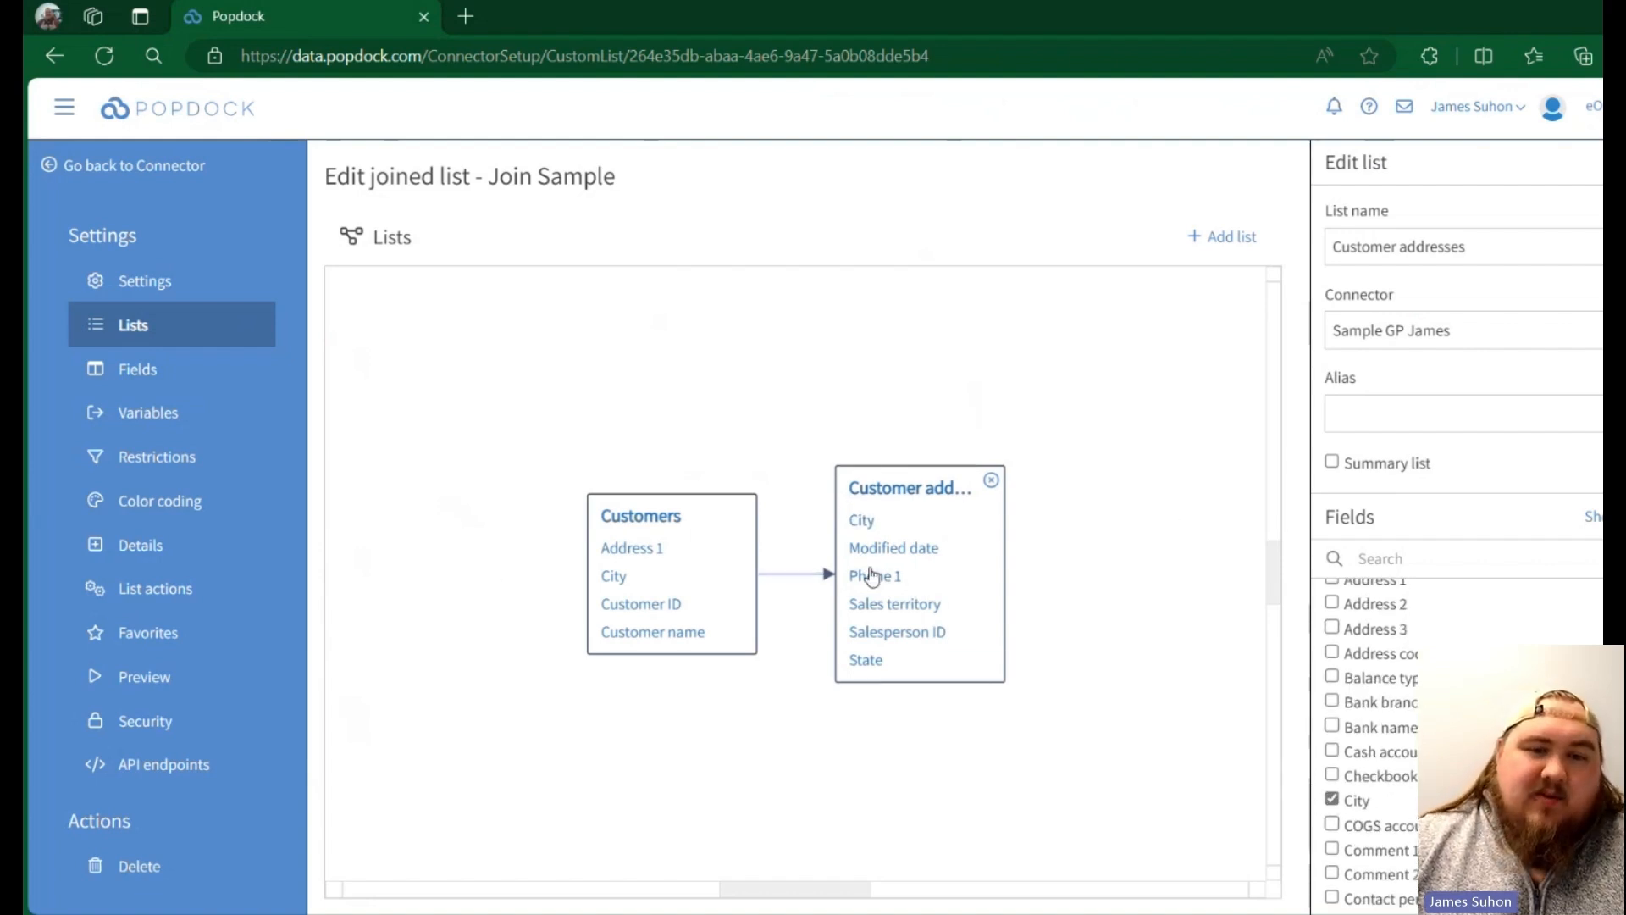
- Rename the City field that comes from the Customer addresses list as "City (Customer Addresses)"
left_click(106, 379)
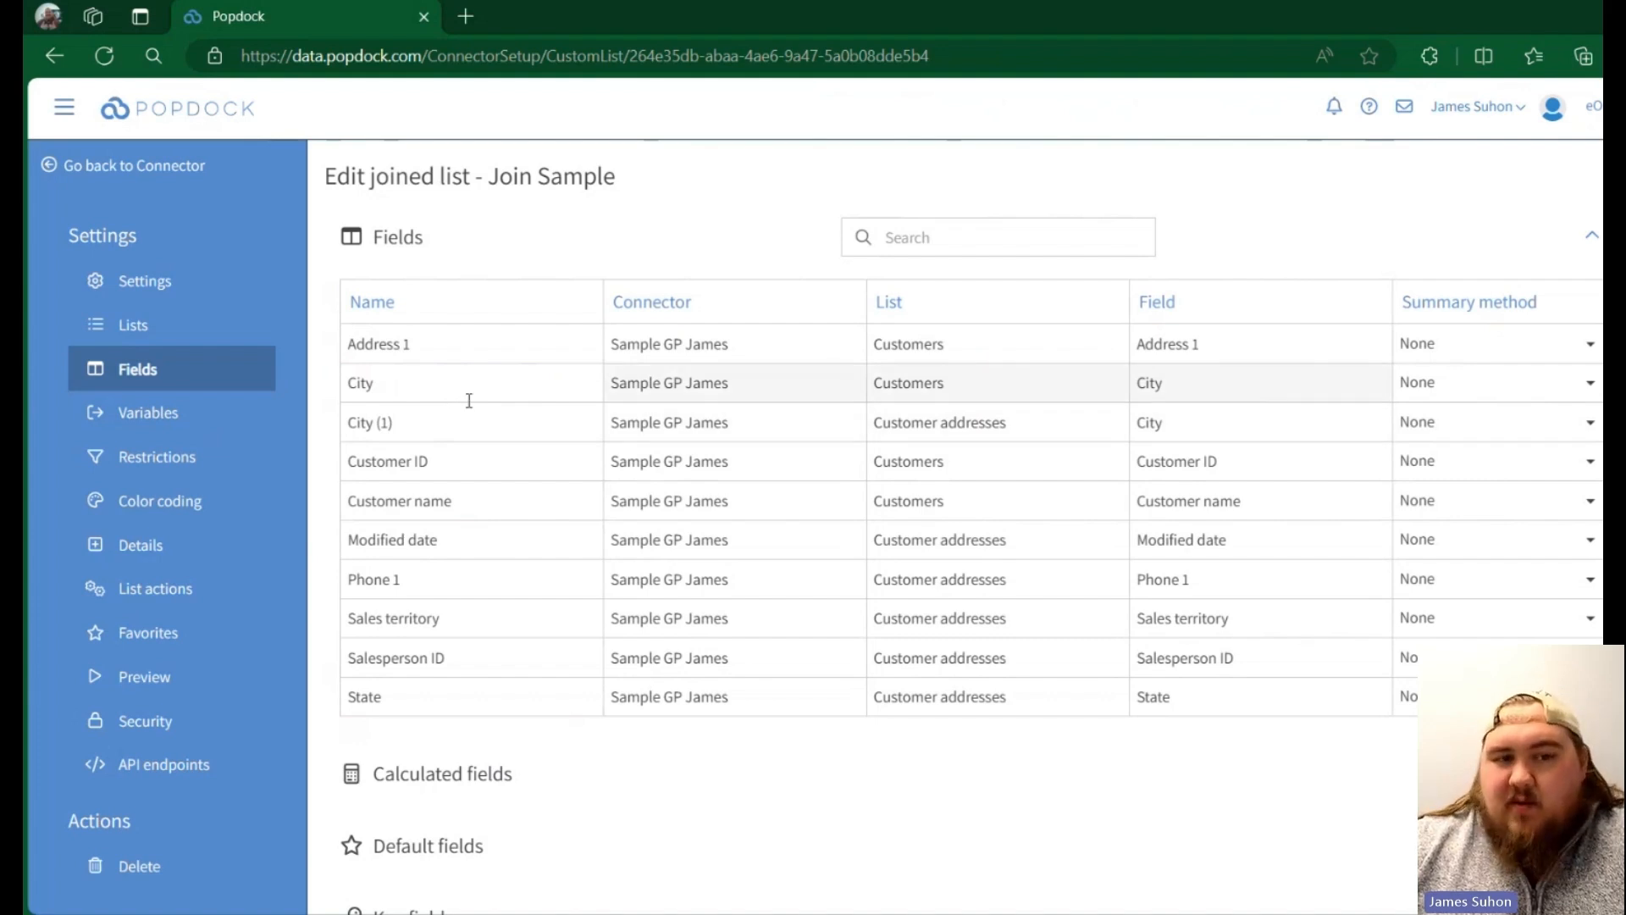
left_click(419, 423)
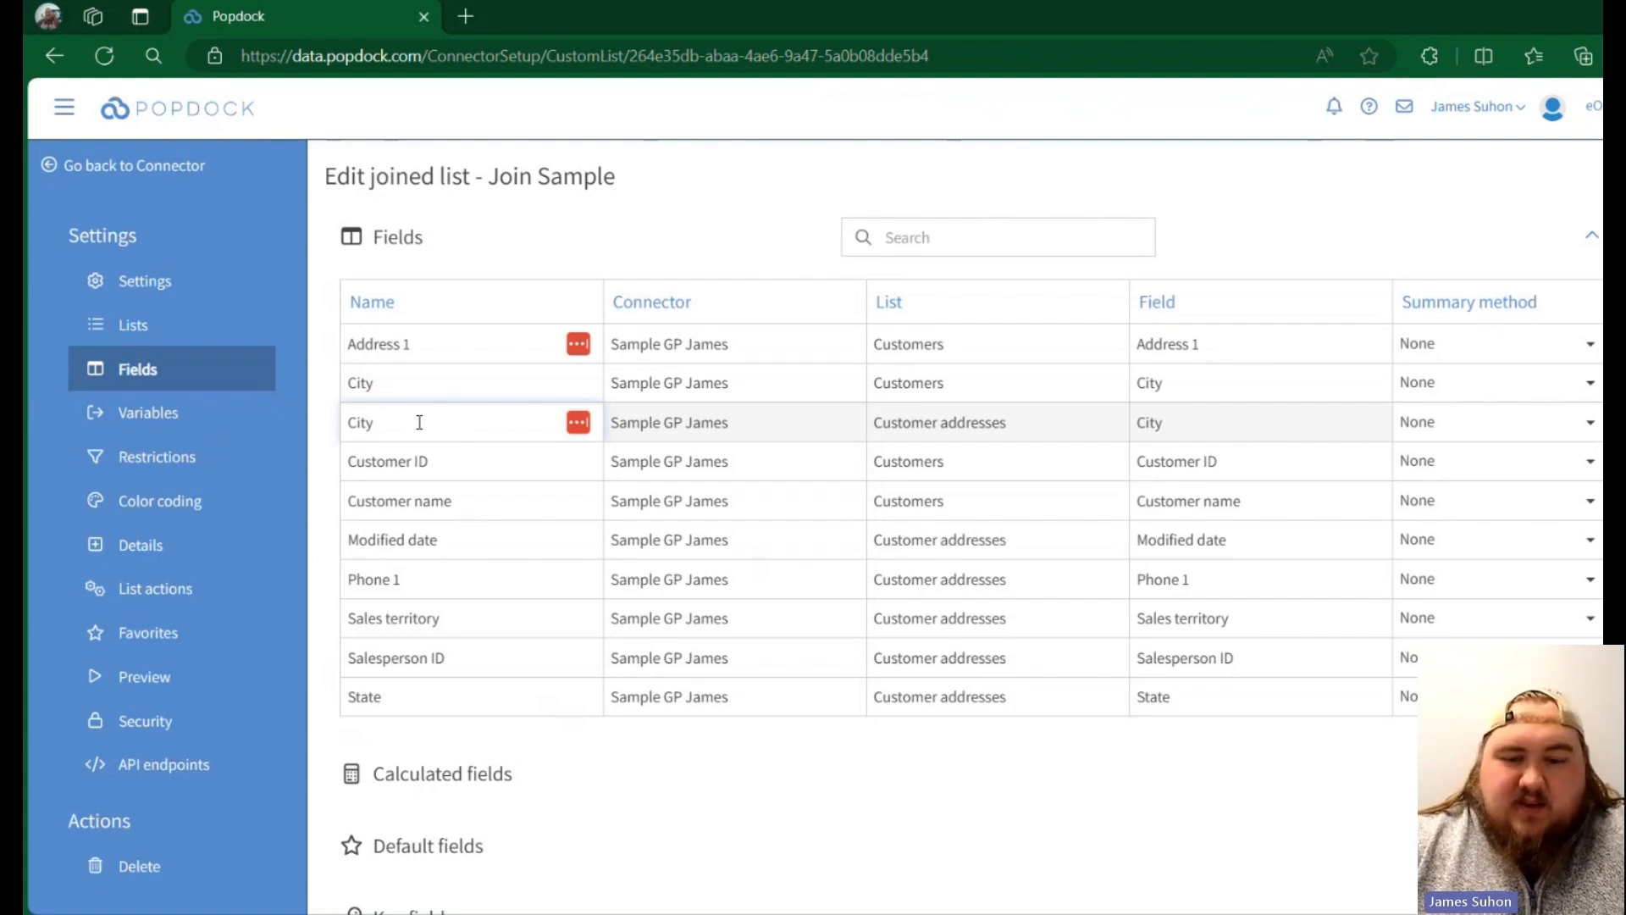
type("(Cus")
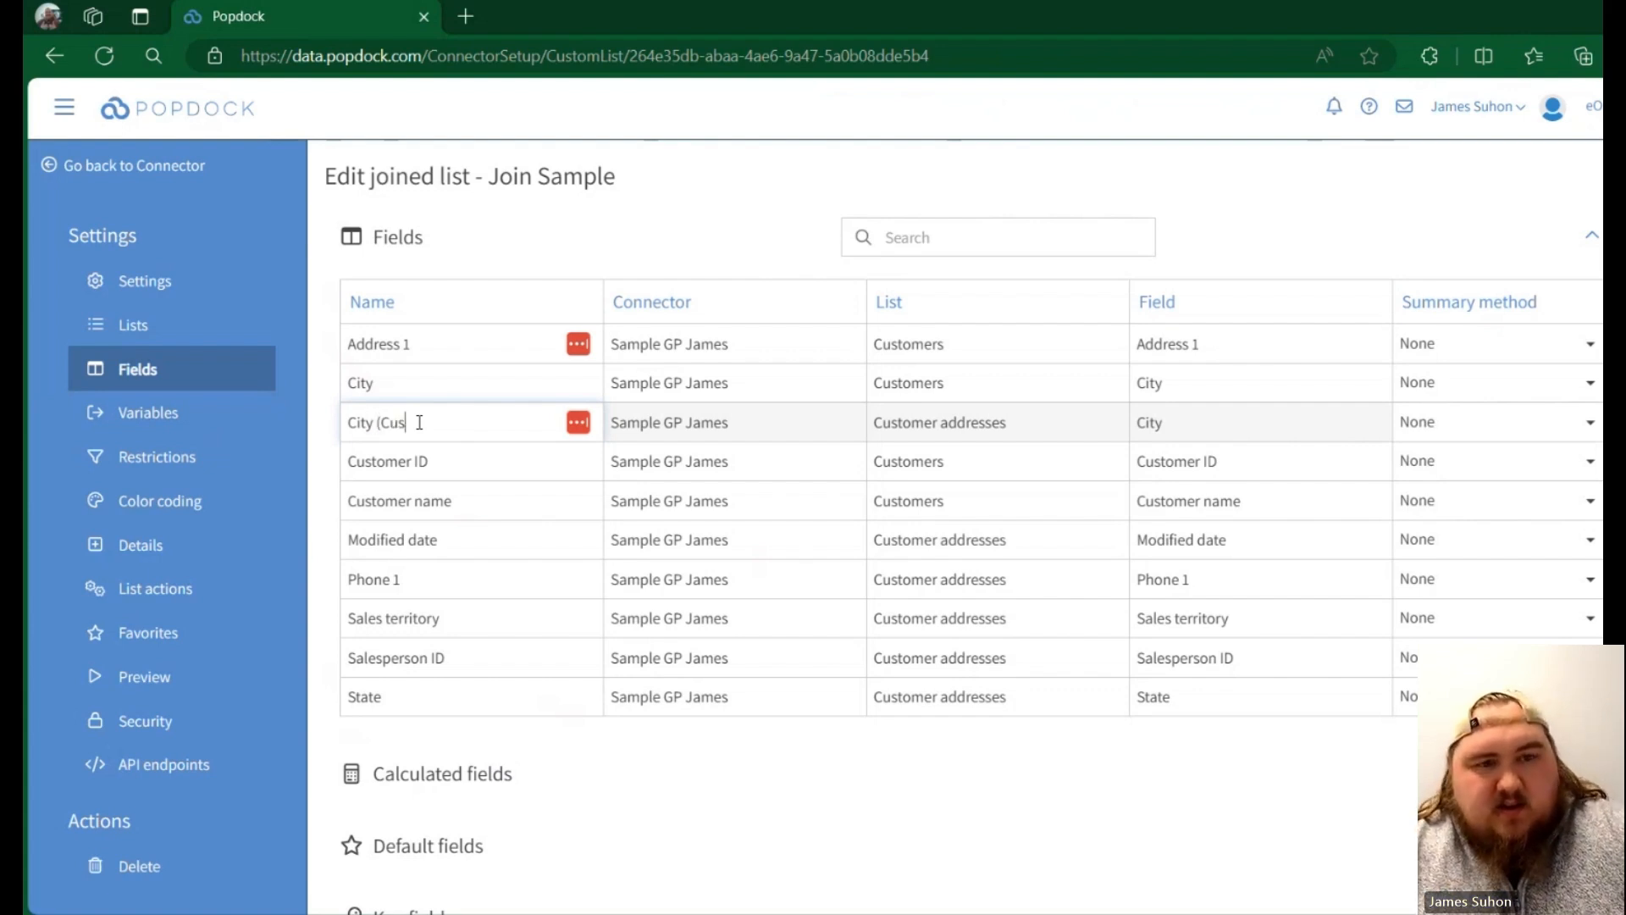
type("tom")
key("BackSpace")
key("BackSpace")
key("BackSpace")
type("tomer")
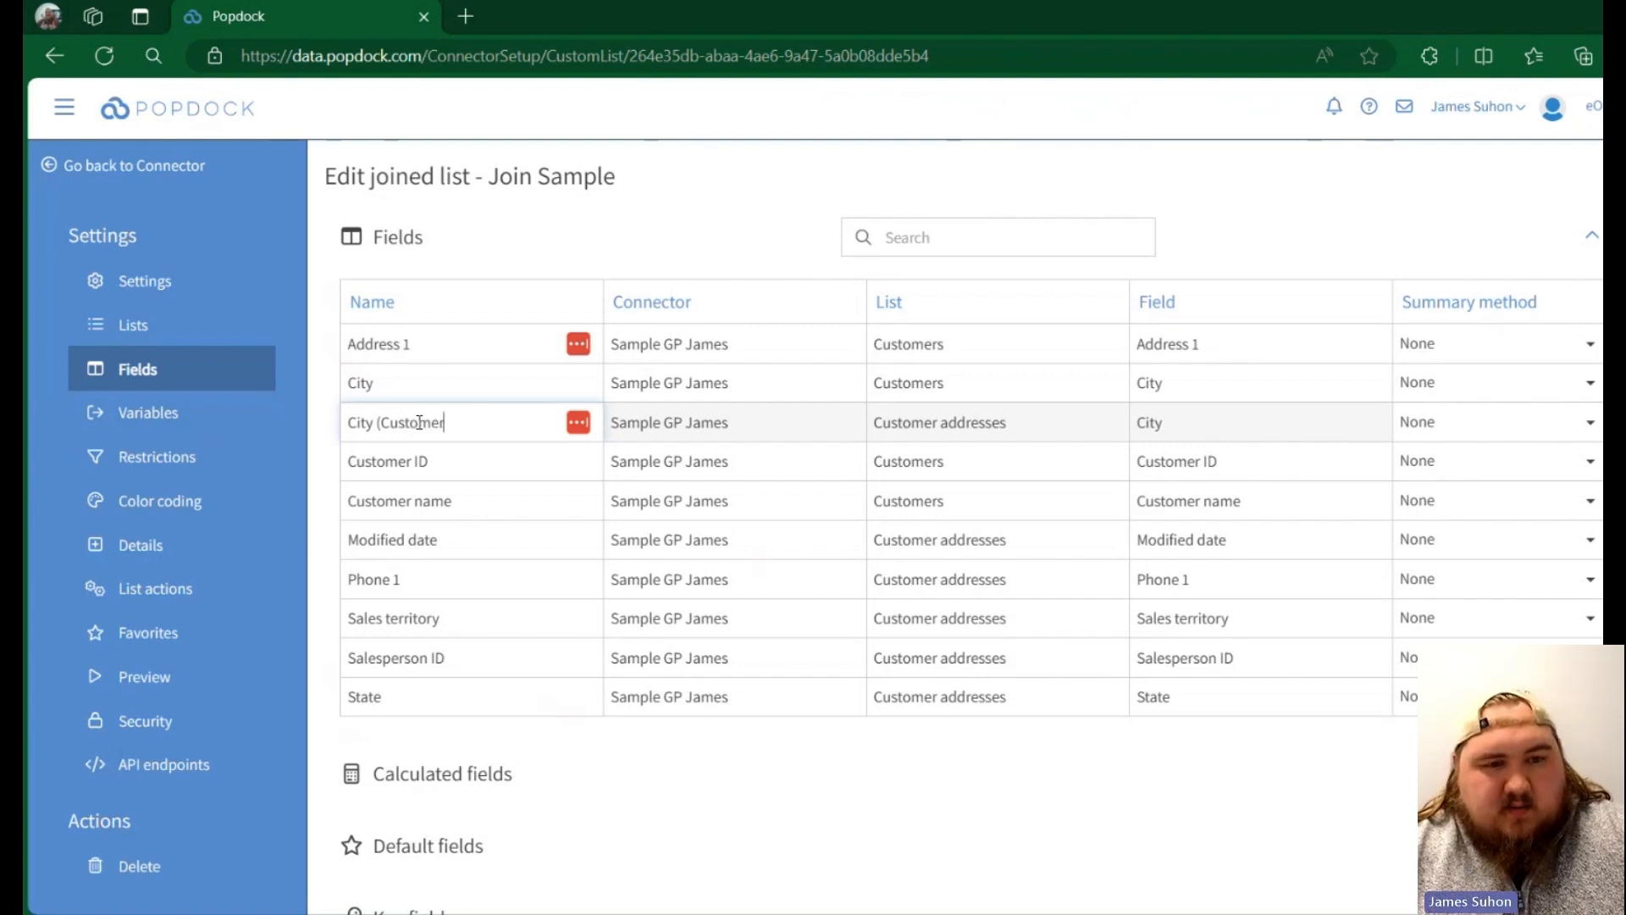
type(" Addresses")
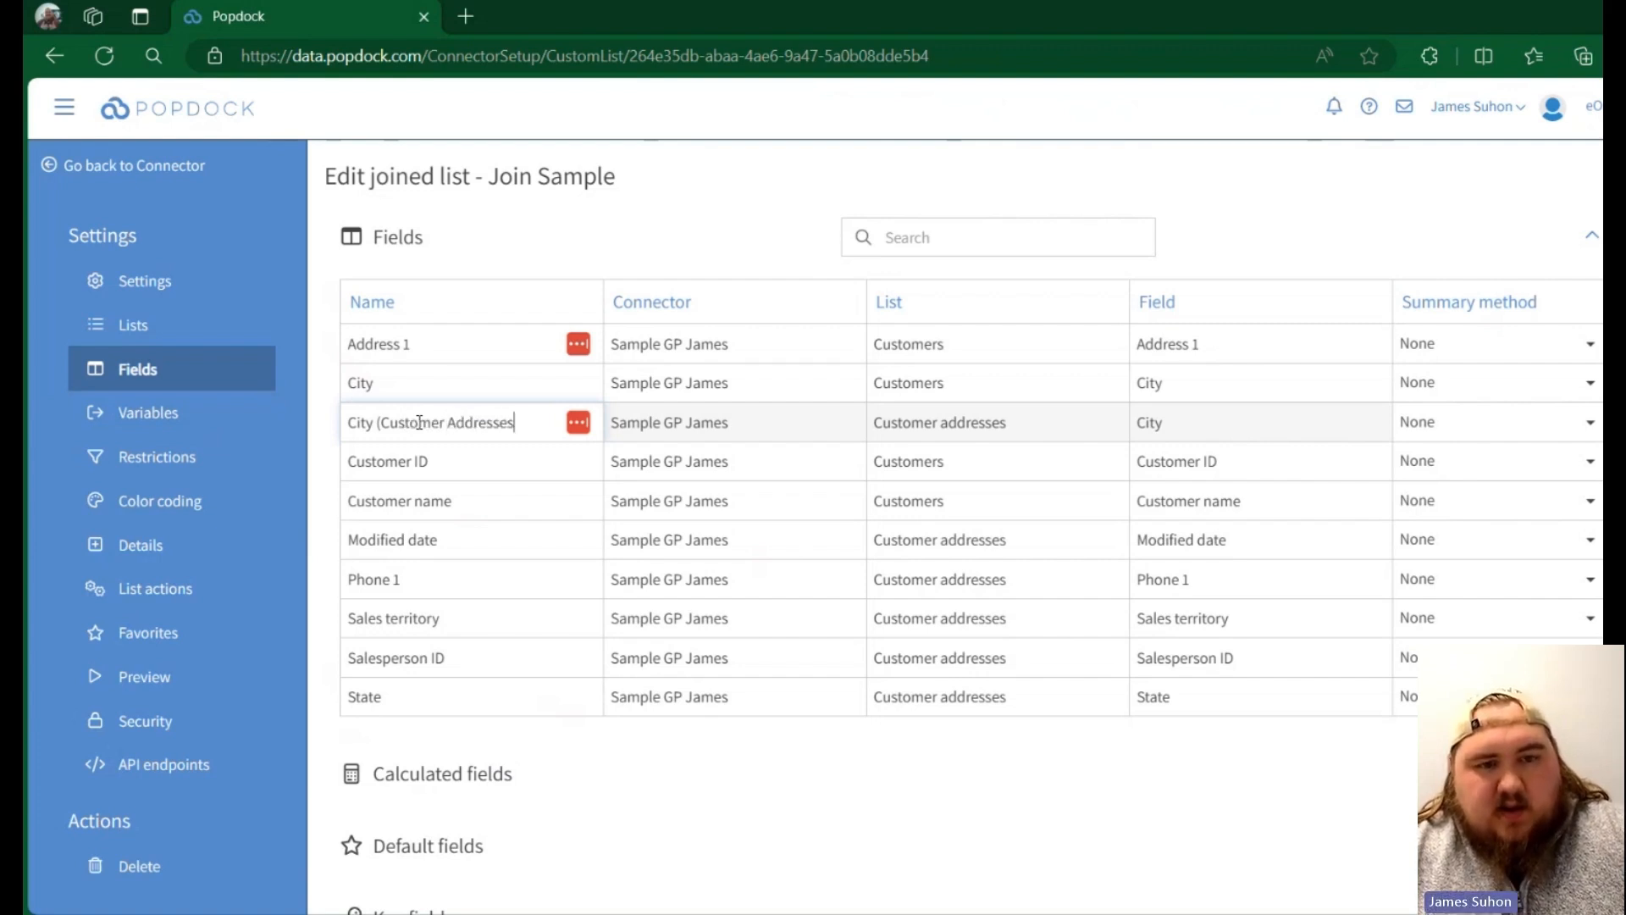
type(")")
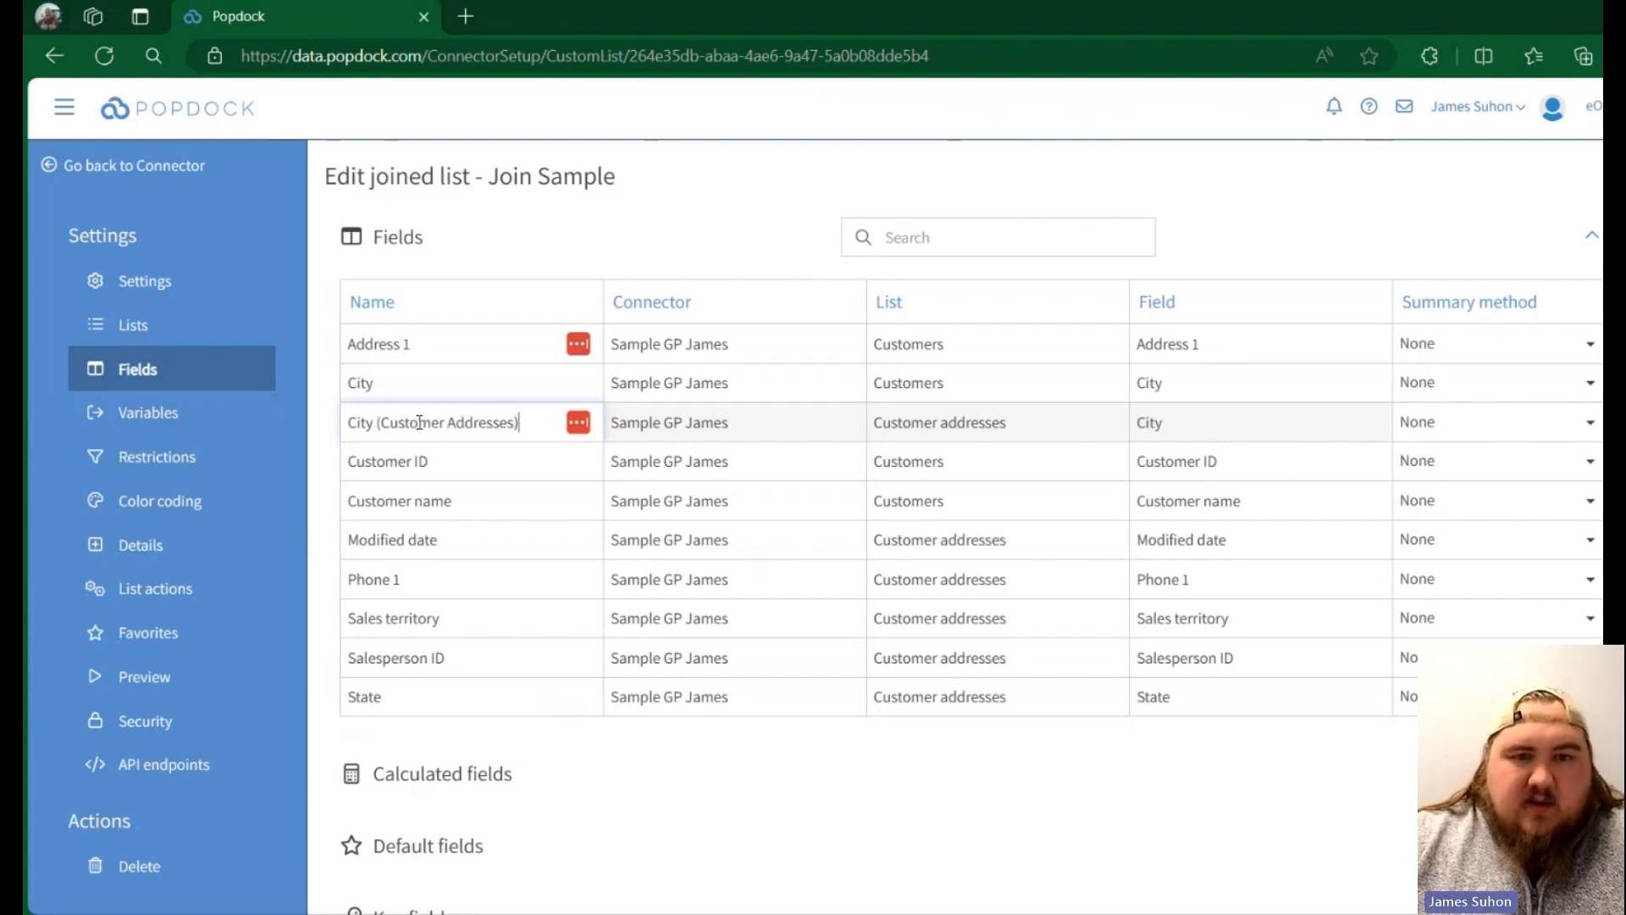
left_click(667, 241)
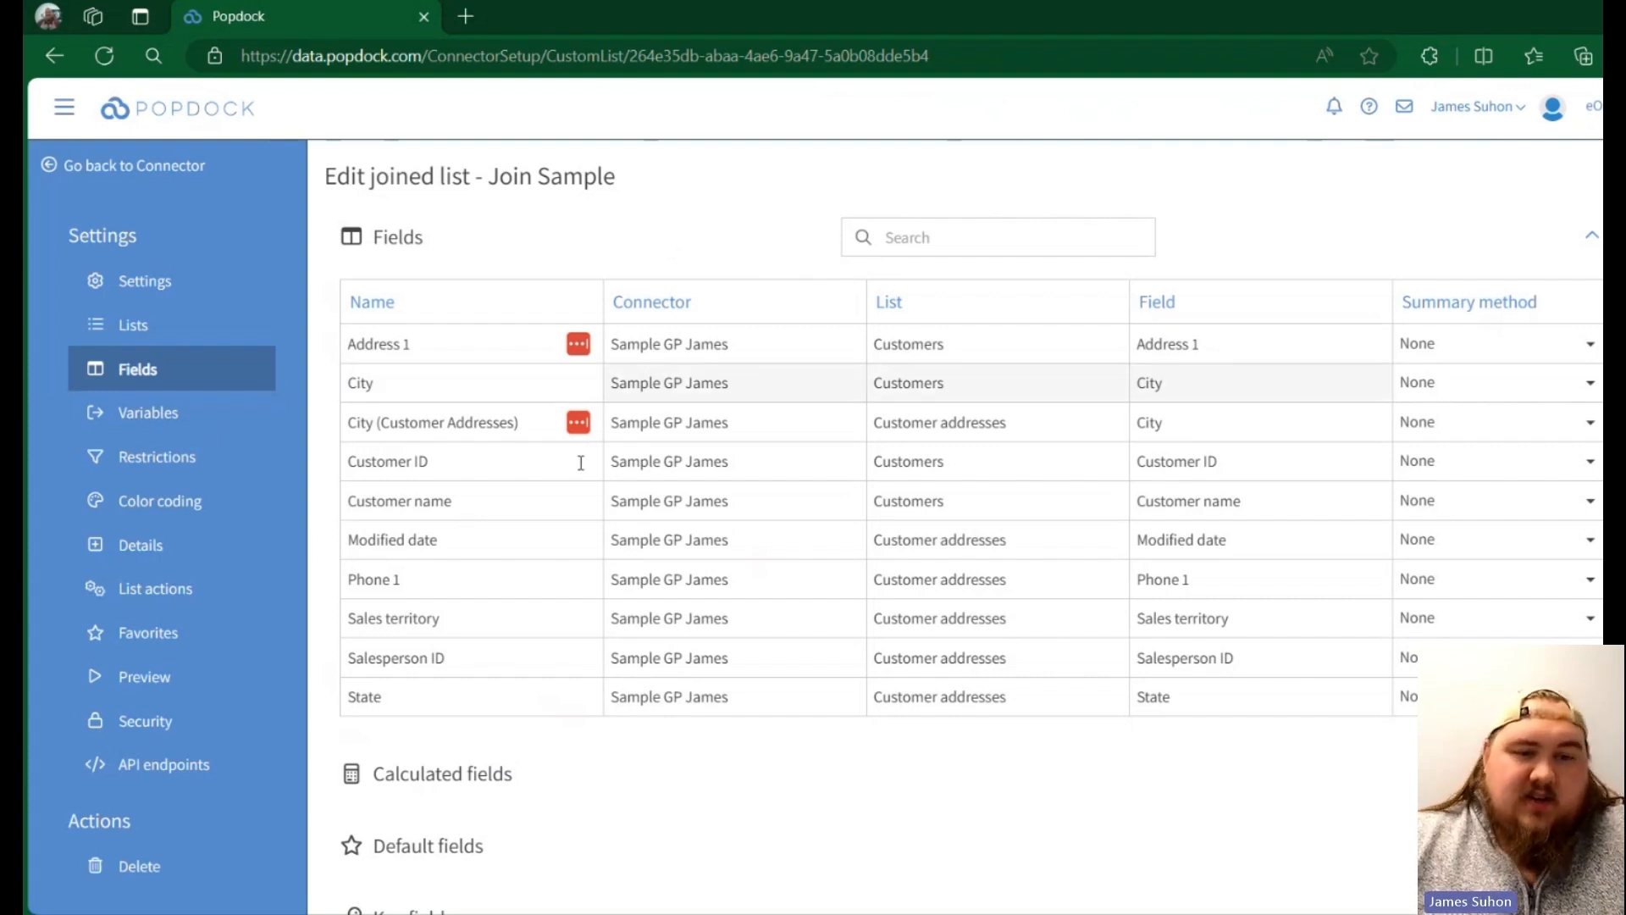
- Try the name "State where we live" for the State field and restore it to "State"
left_click(450, 698)
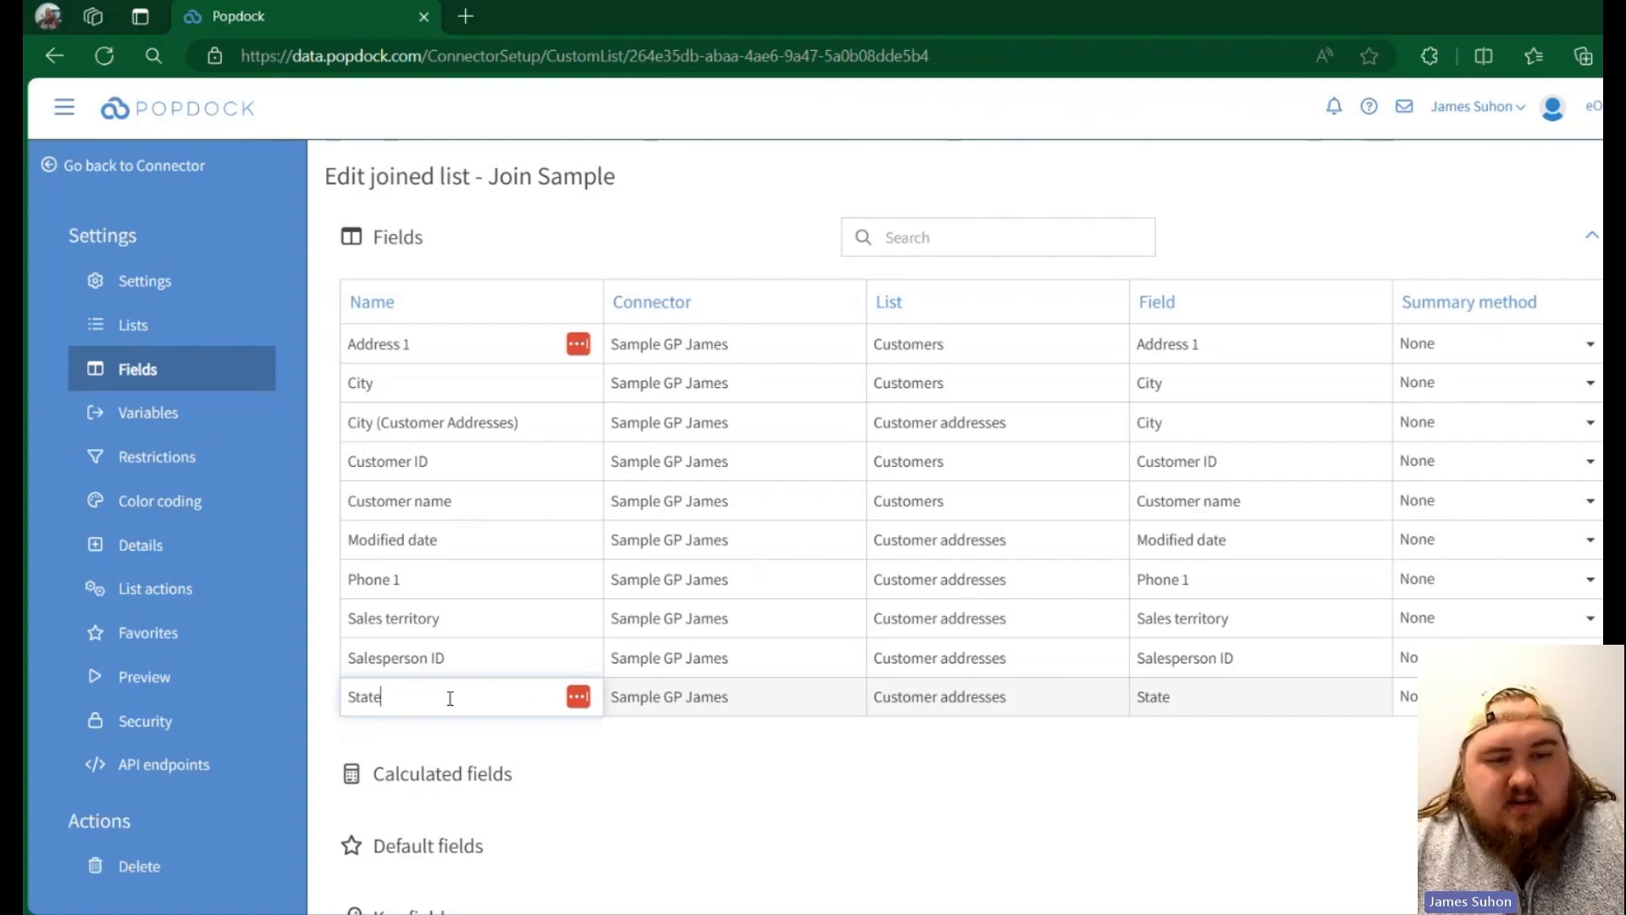
type("where")
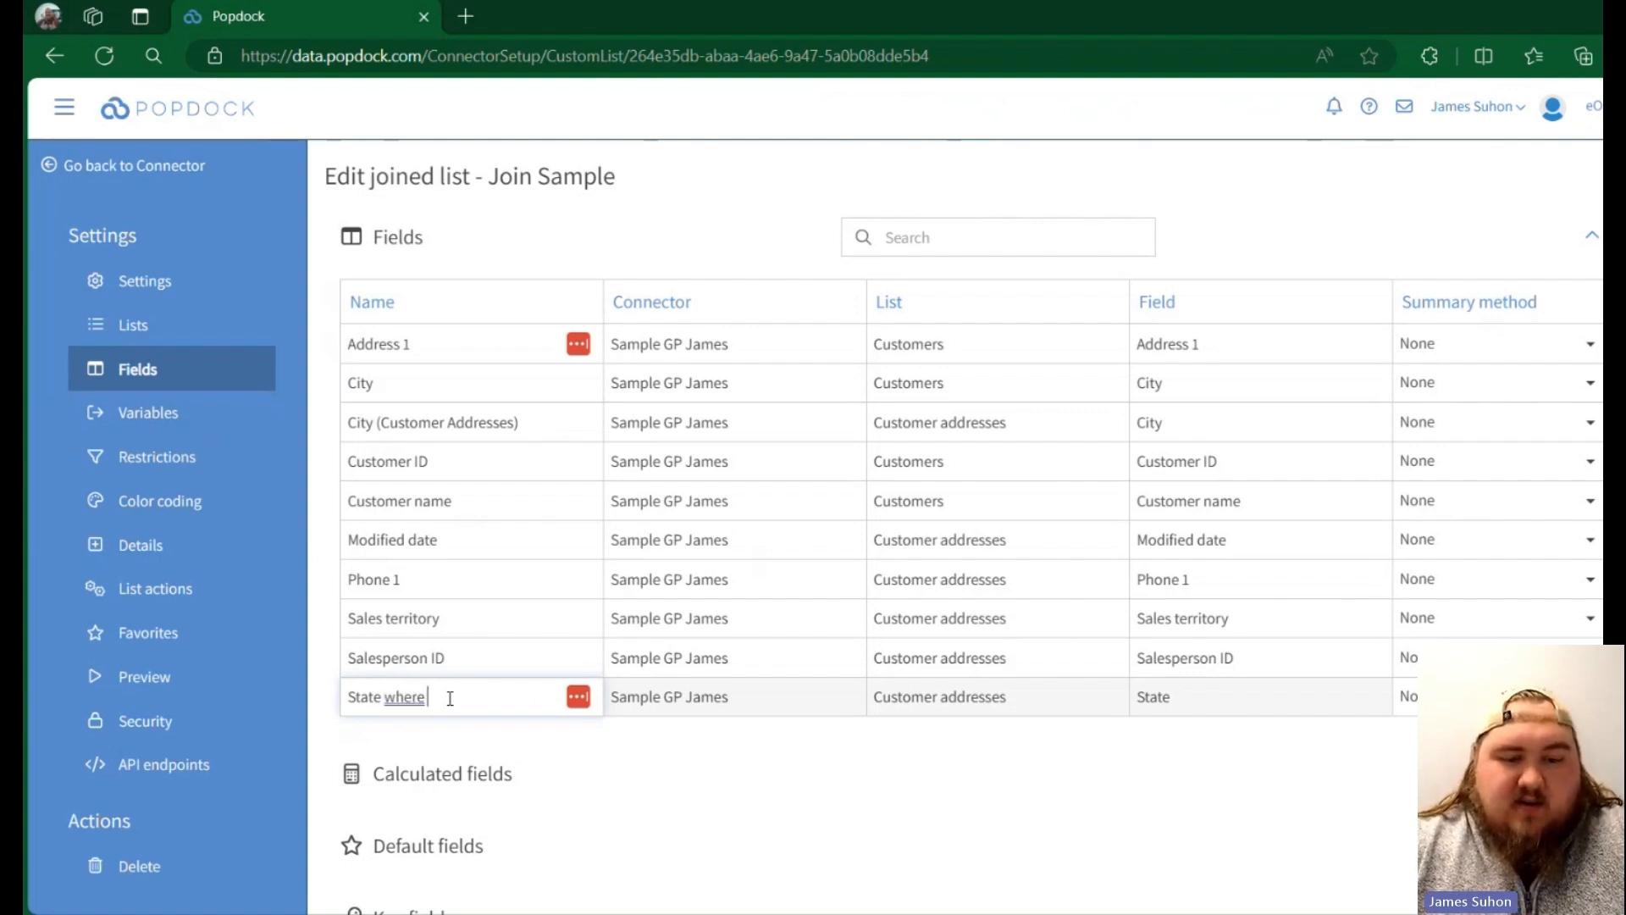
type(" we live")
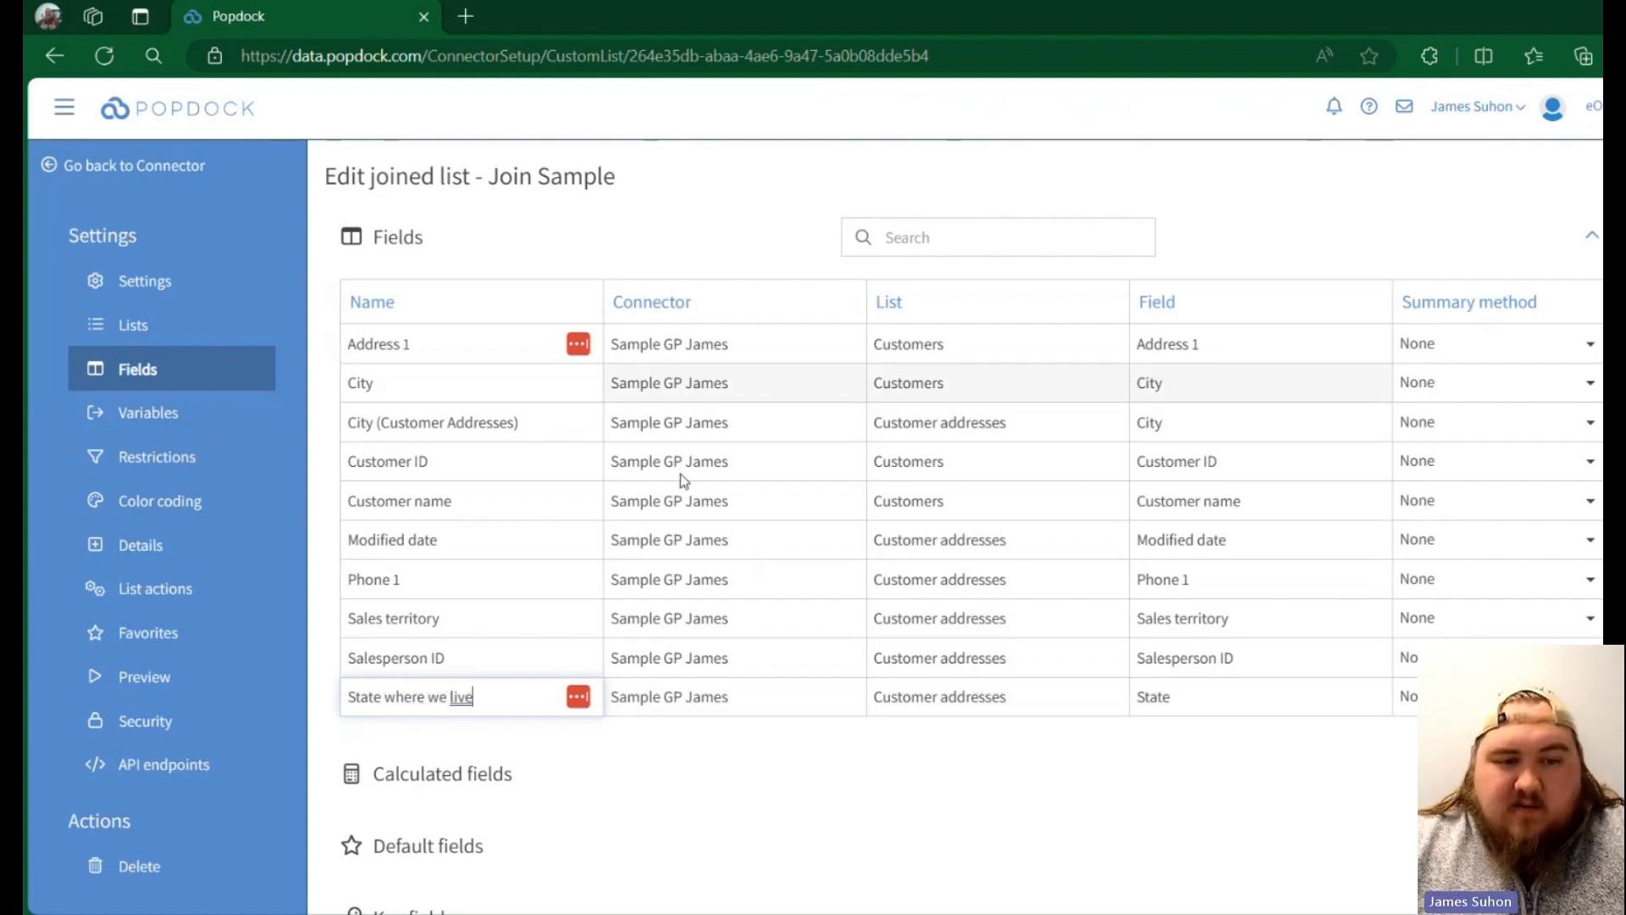
key("BackSpace")
key("BackSpace")
key("BackSpace")
key("BackSpace")
key("BackSpace")
key("BackSpace")
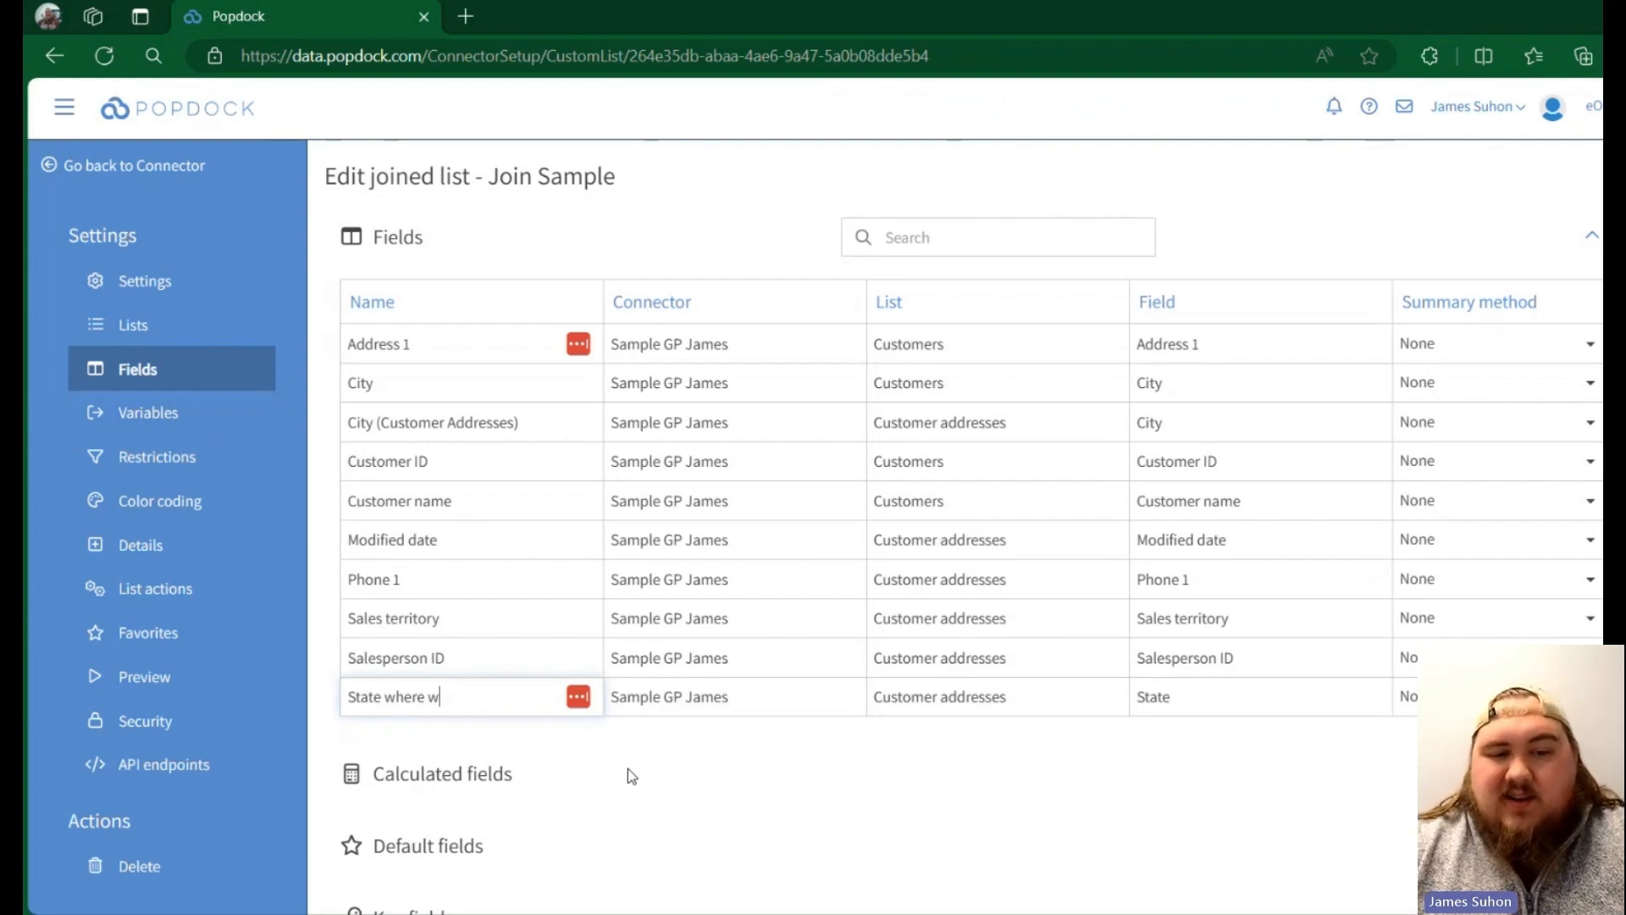
key("BackSpace")
key("BackSpace")
key("BackSpace")
key("BackSpace")
key("BackSpace")
key("BackSpace")
key("BackSpace")
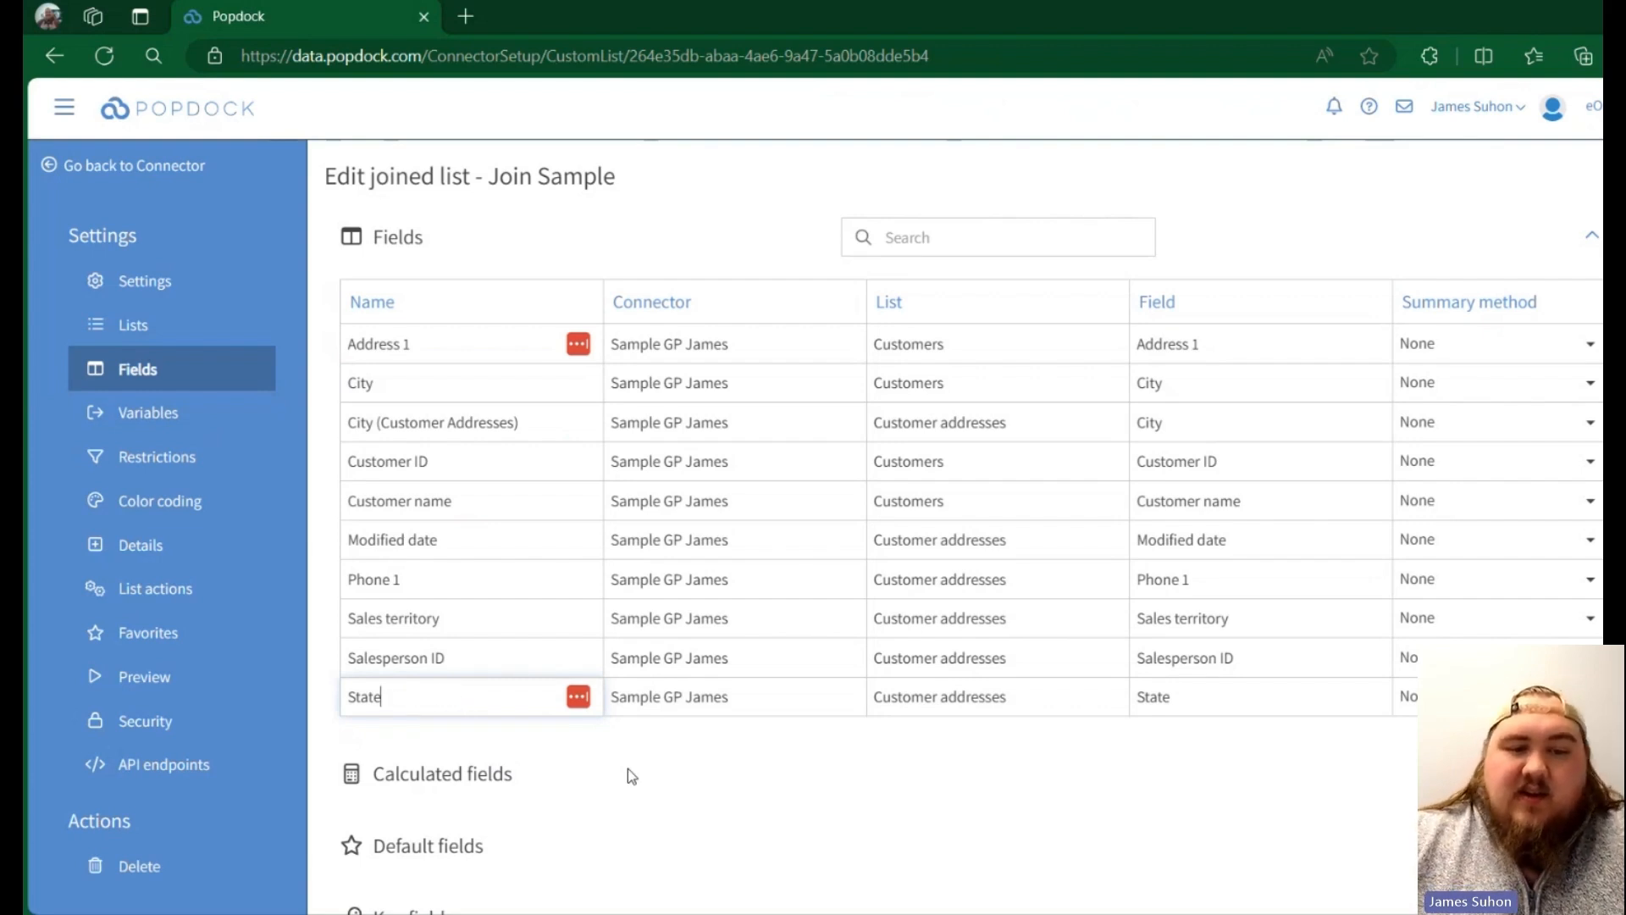
left_click(578, 756)
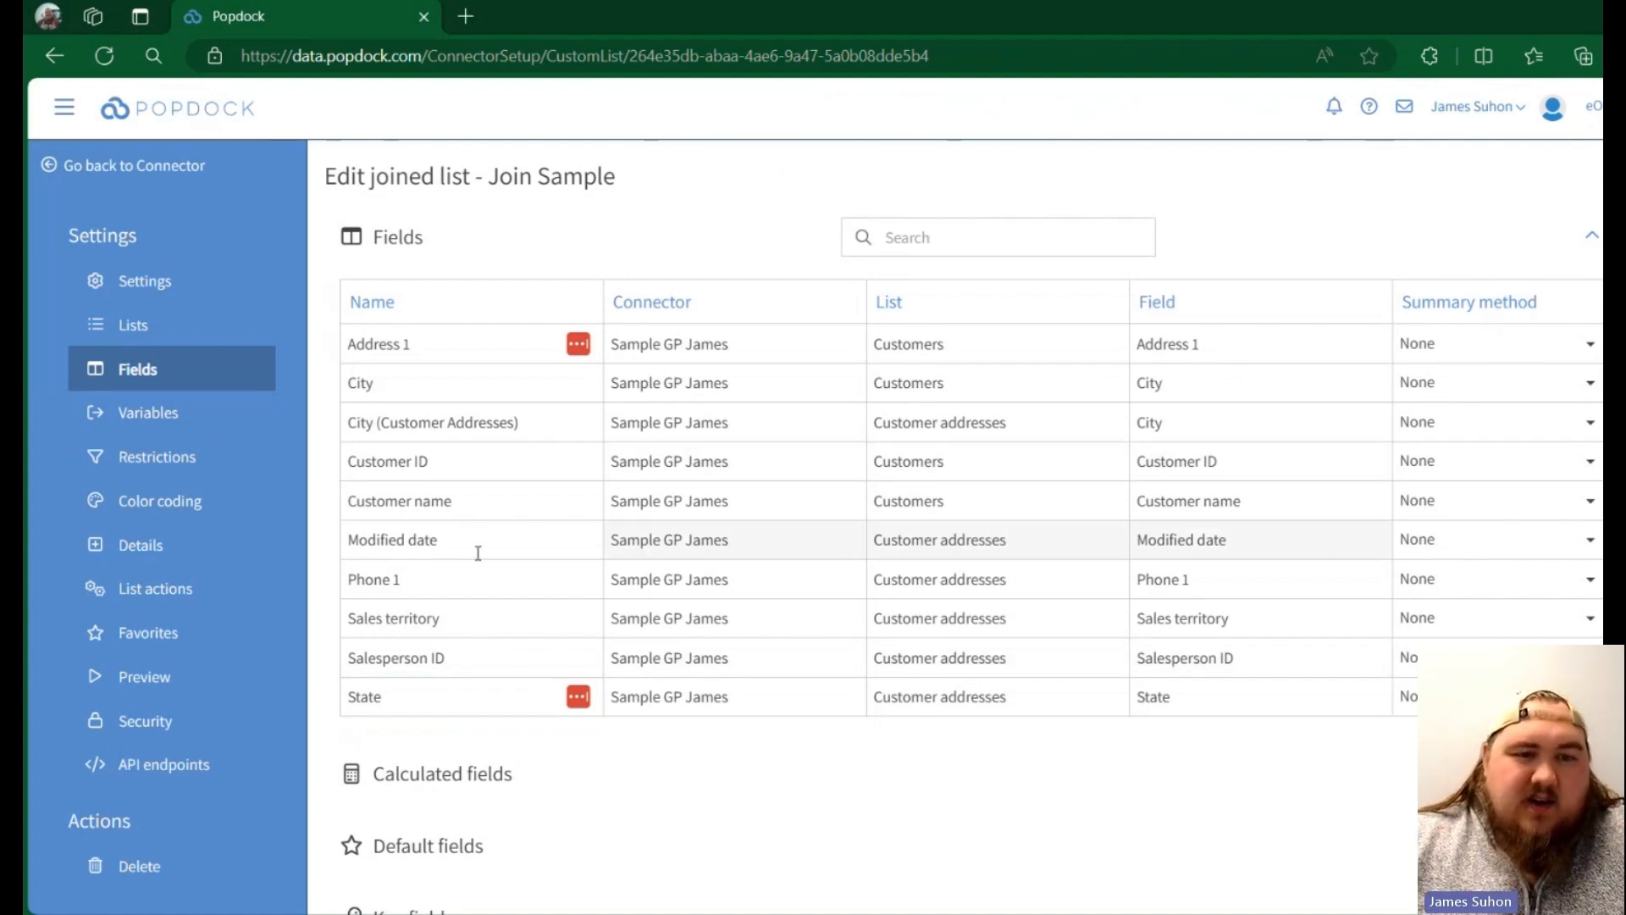
- Rename the Modified date field as "Friday Lunch Time"
left_click_drag(477, 552, 313, 545)
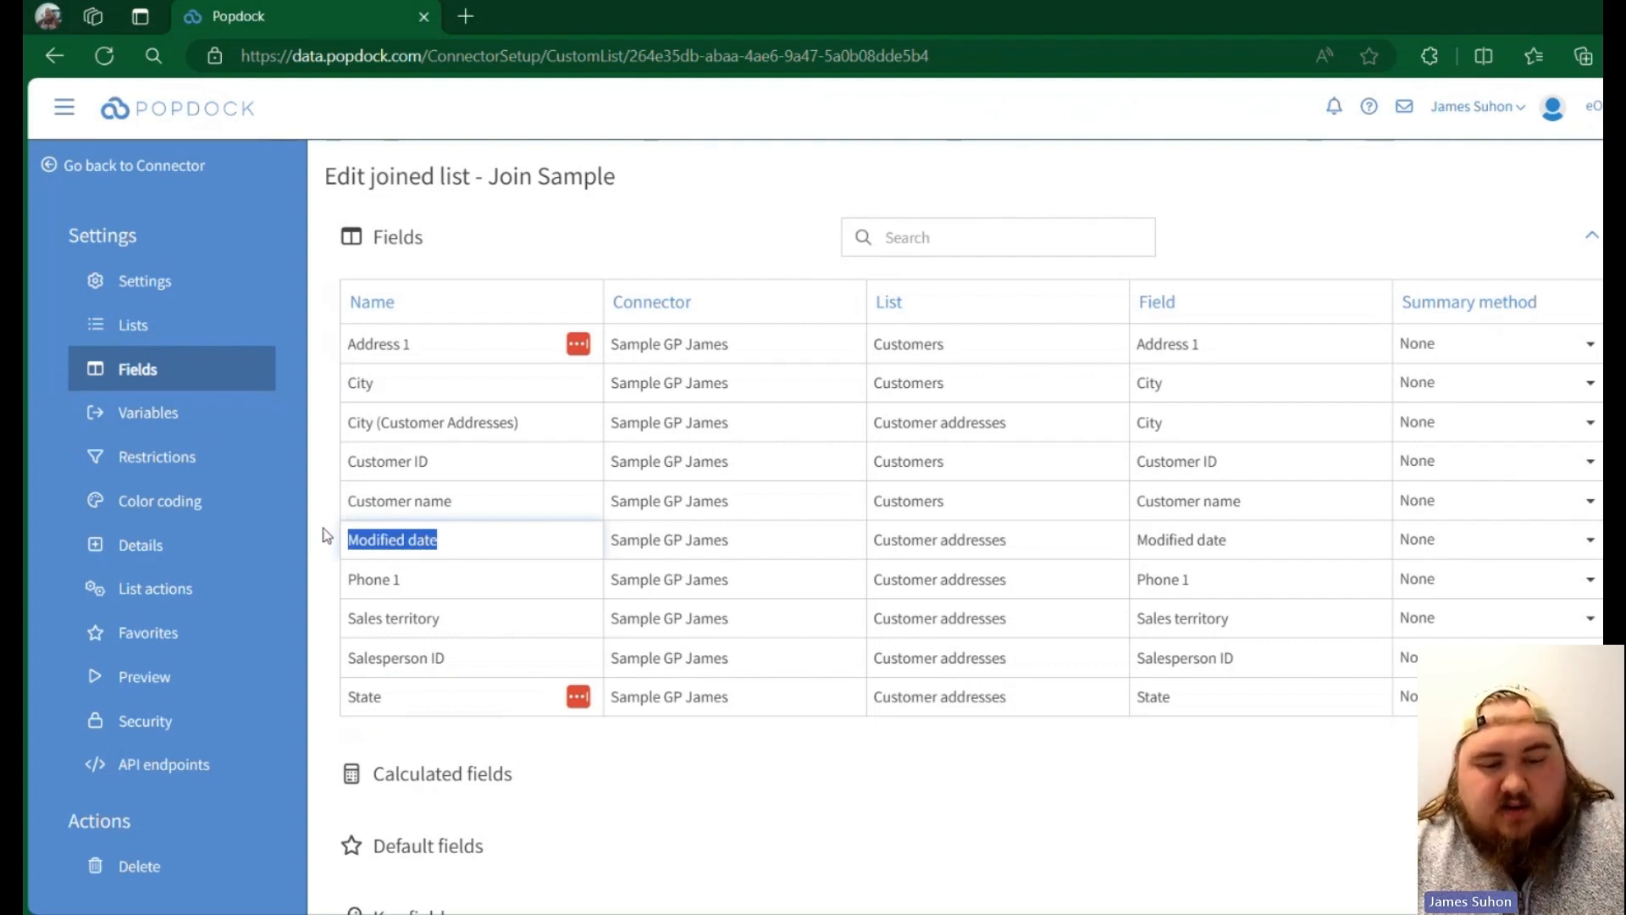
type("Friday ")
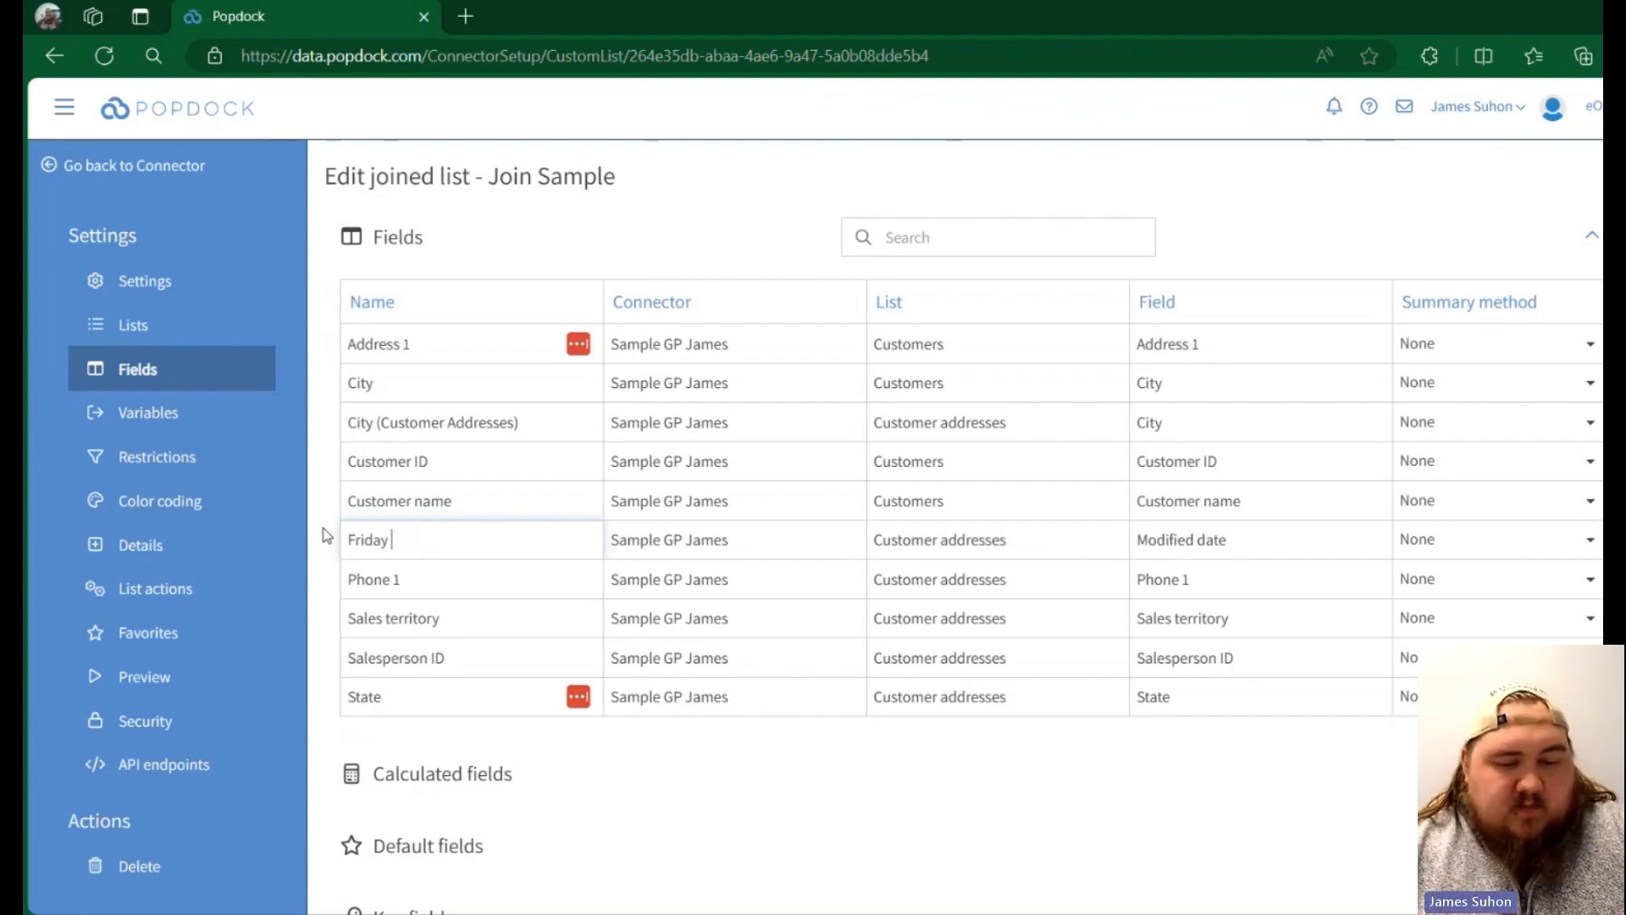
type("Lunch Time")
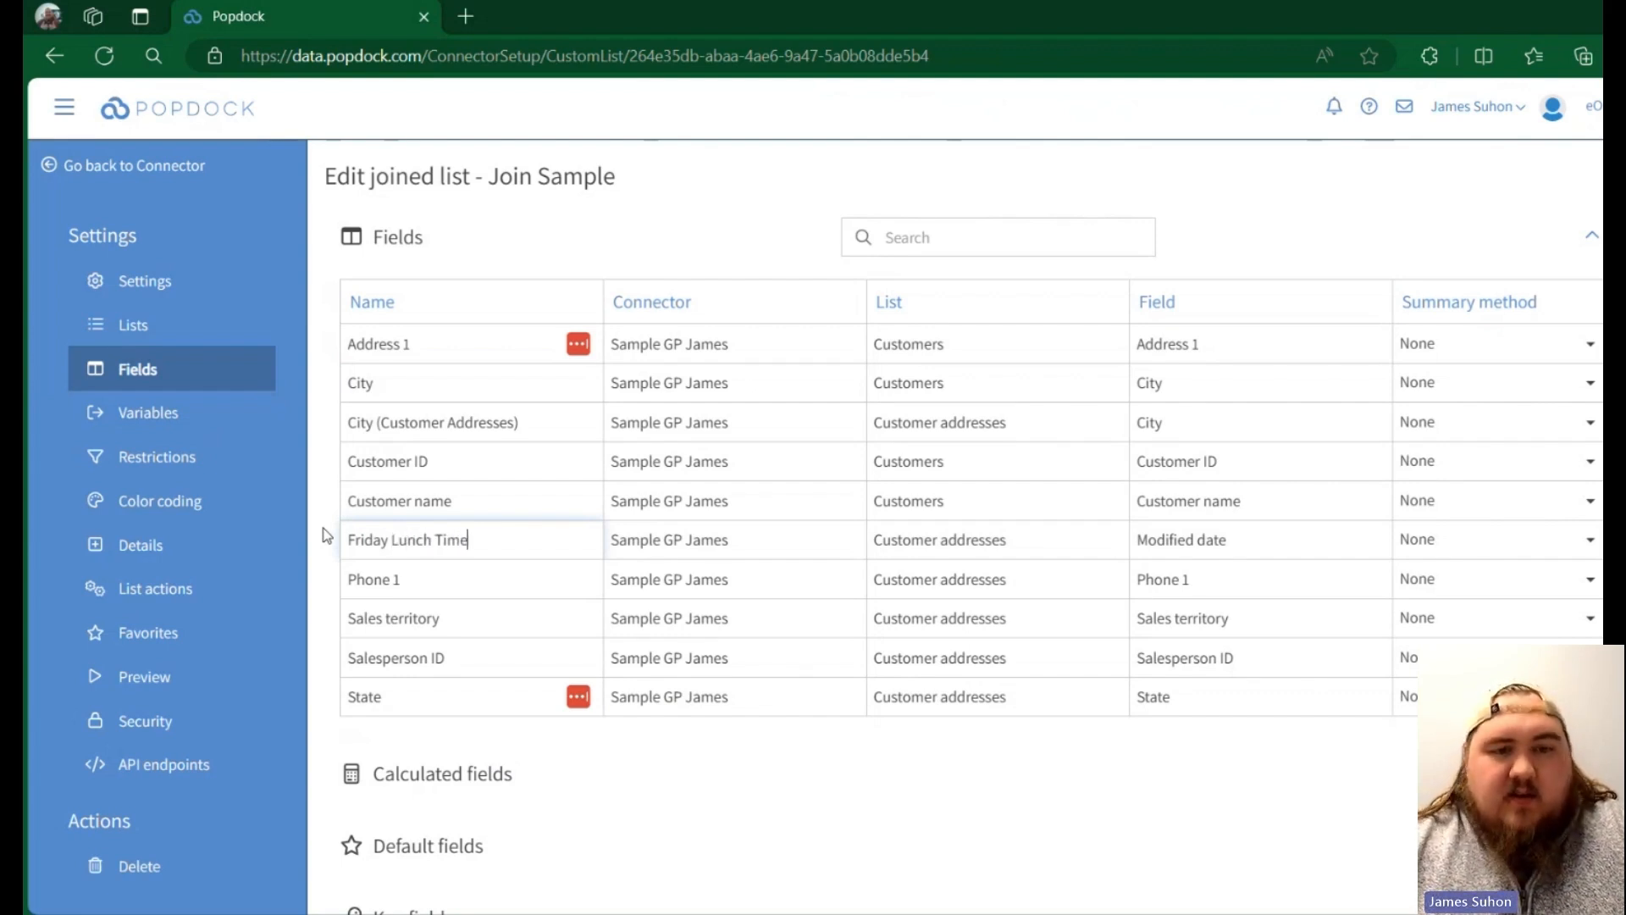
left_click(736, 218)
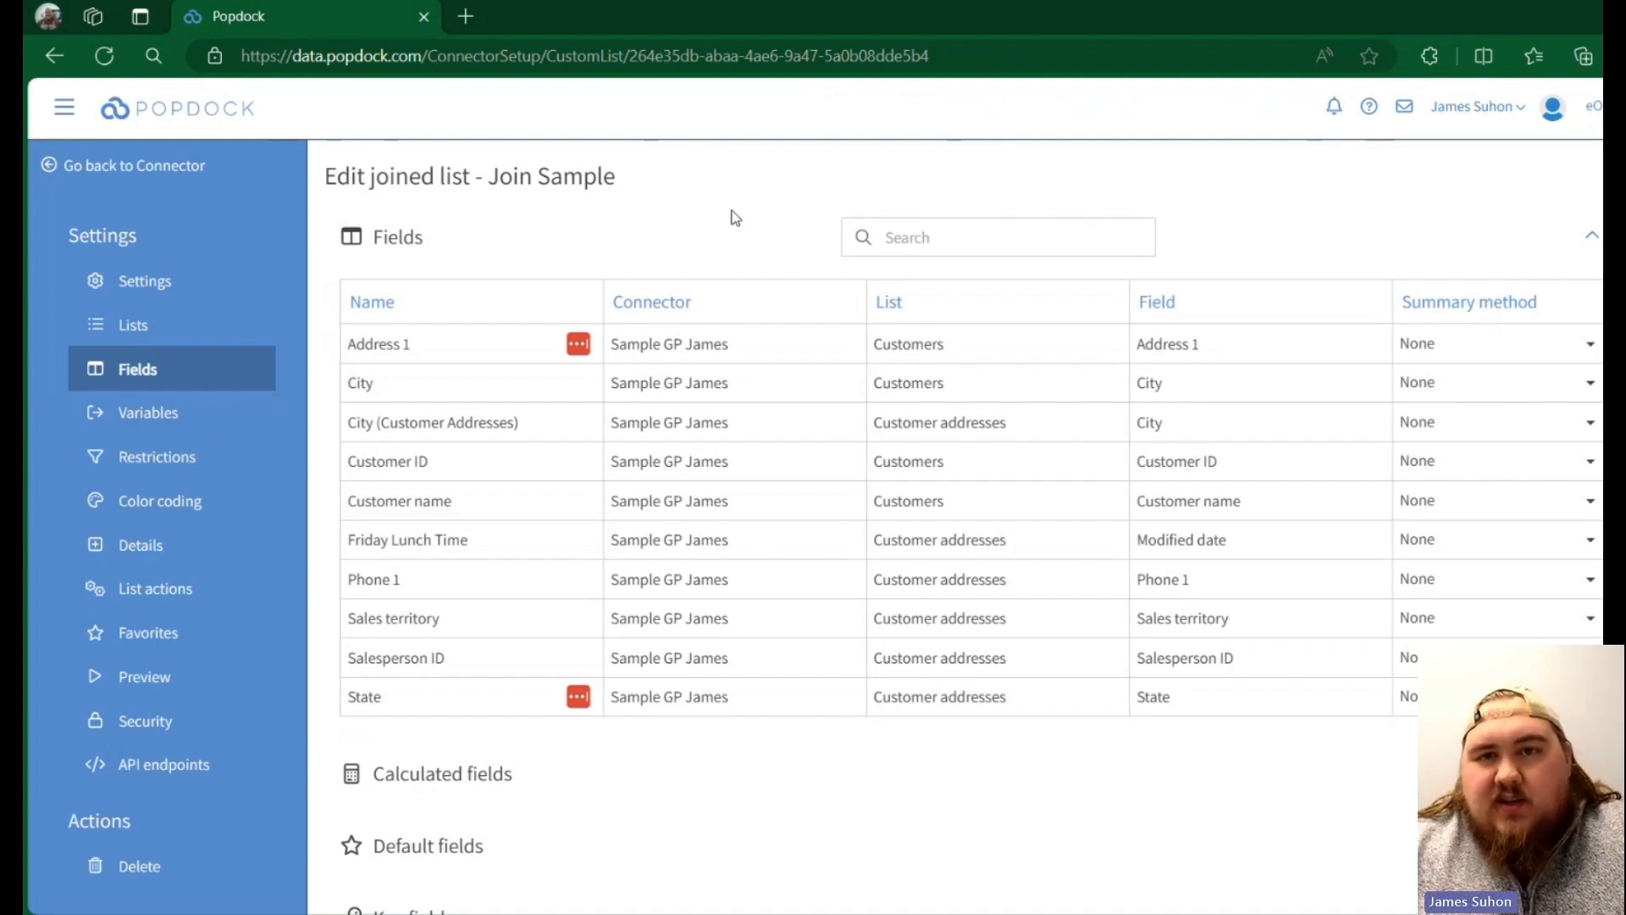
- Replace the field name "Friday Lunch Time" with "Modifed Date"
left_click(423, 542)
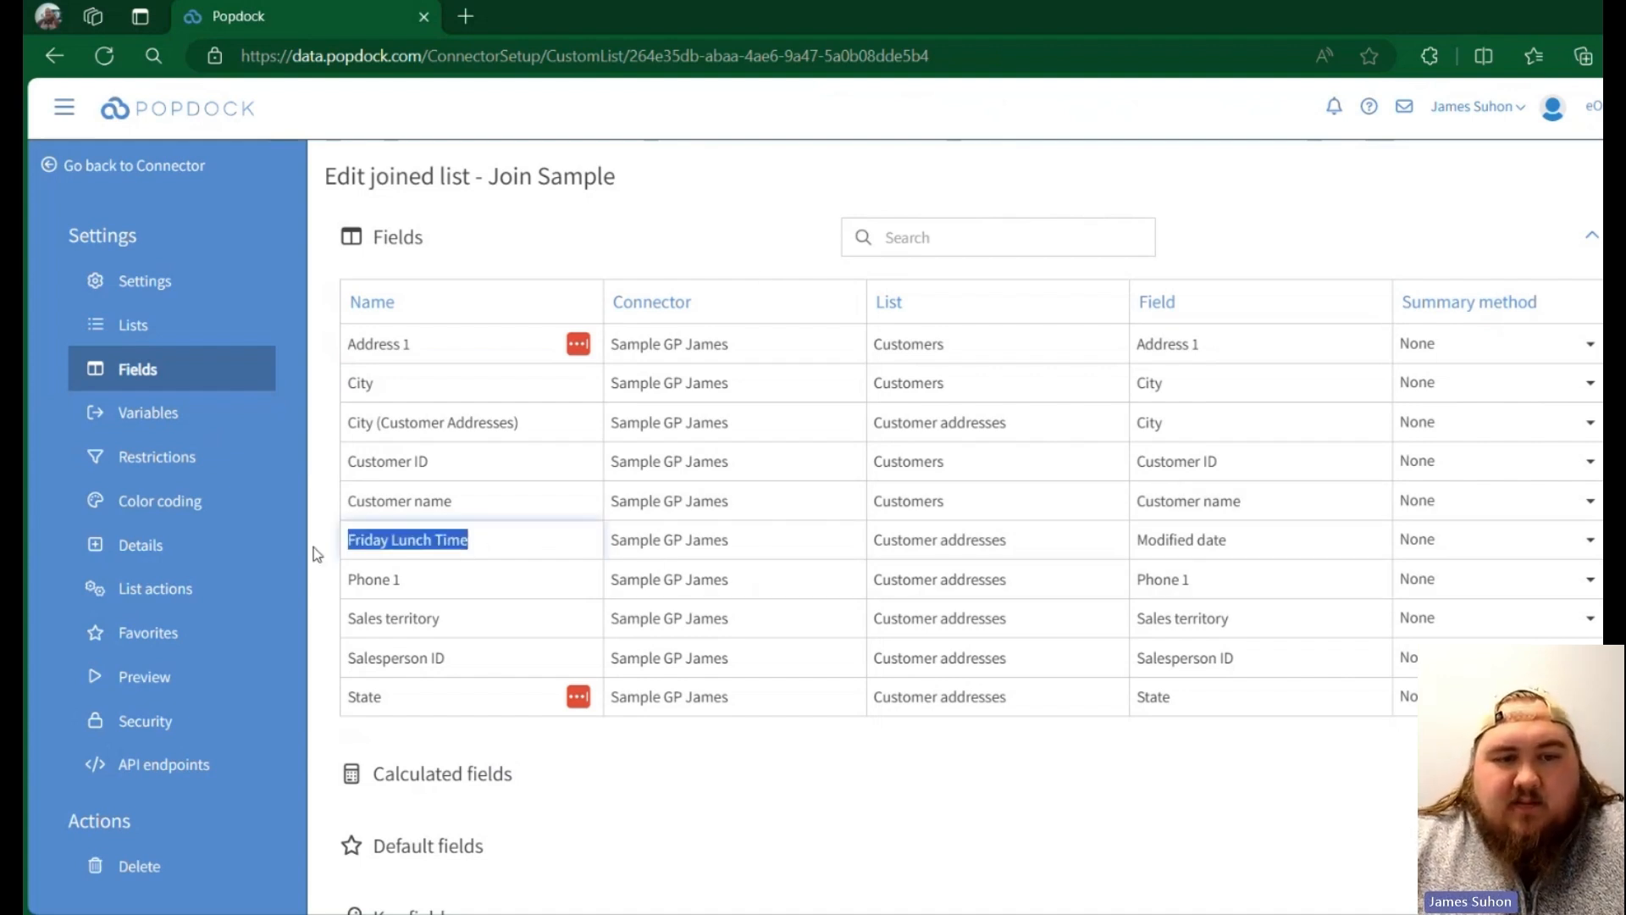
type("Modifed")
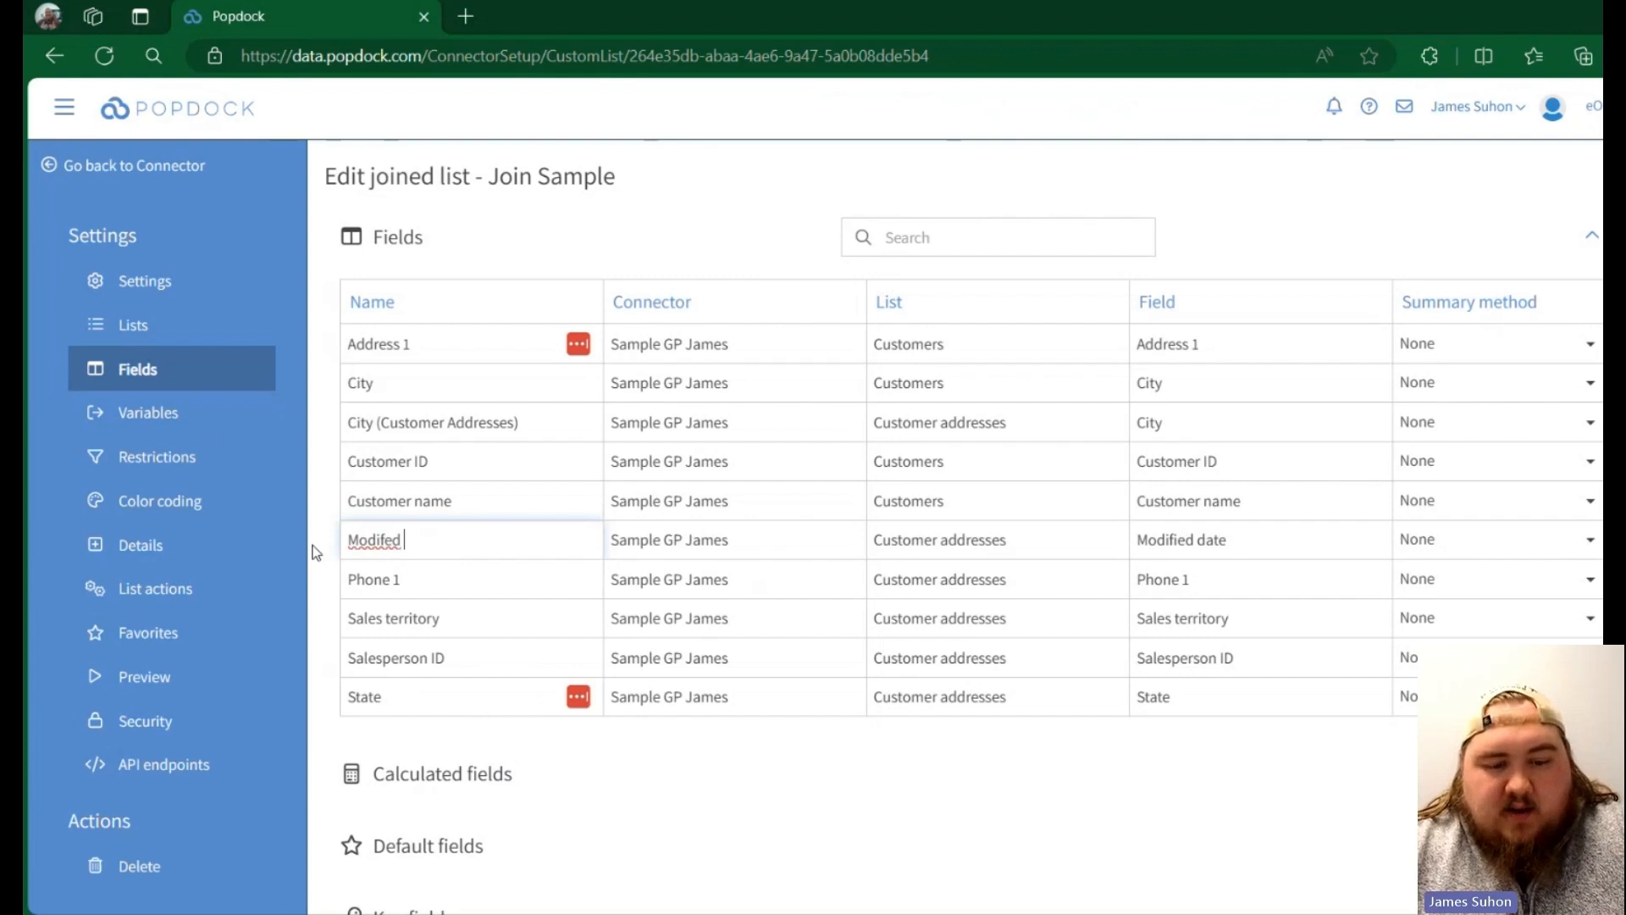
type(" Date")
left_click(711, 766)
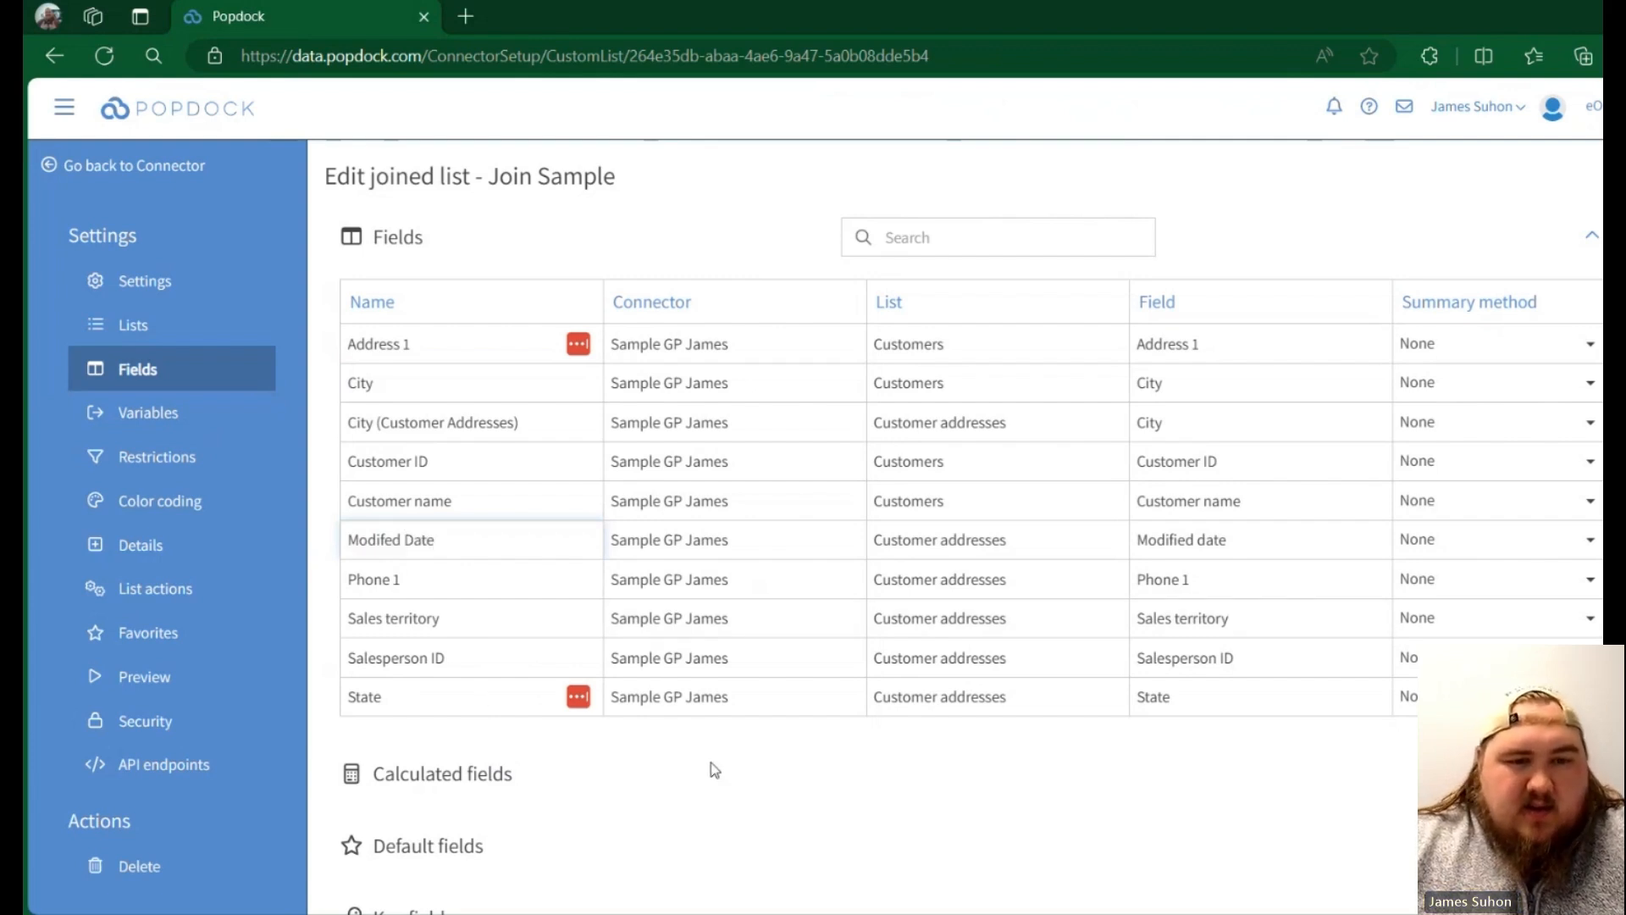
- Check the source field's name in the Customer addresses list and correct the renamed field's spelling to "Modified Date"
left_click(127, 324)
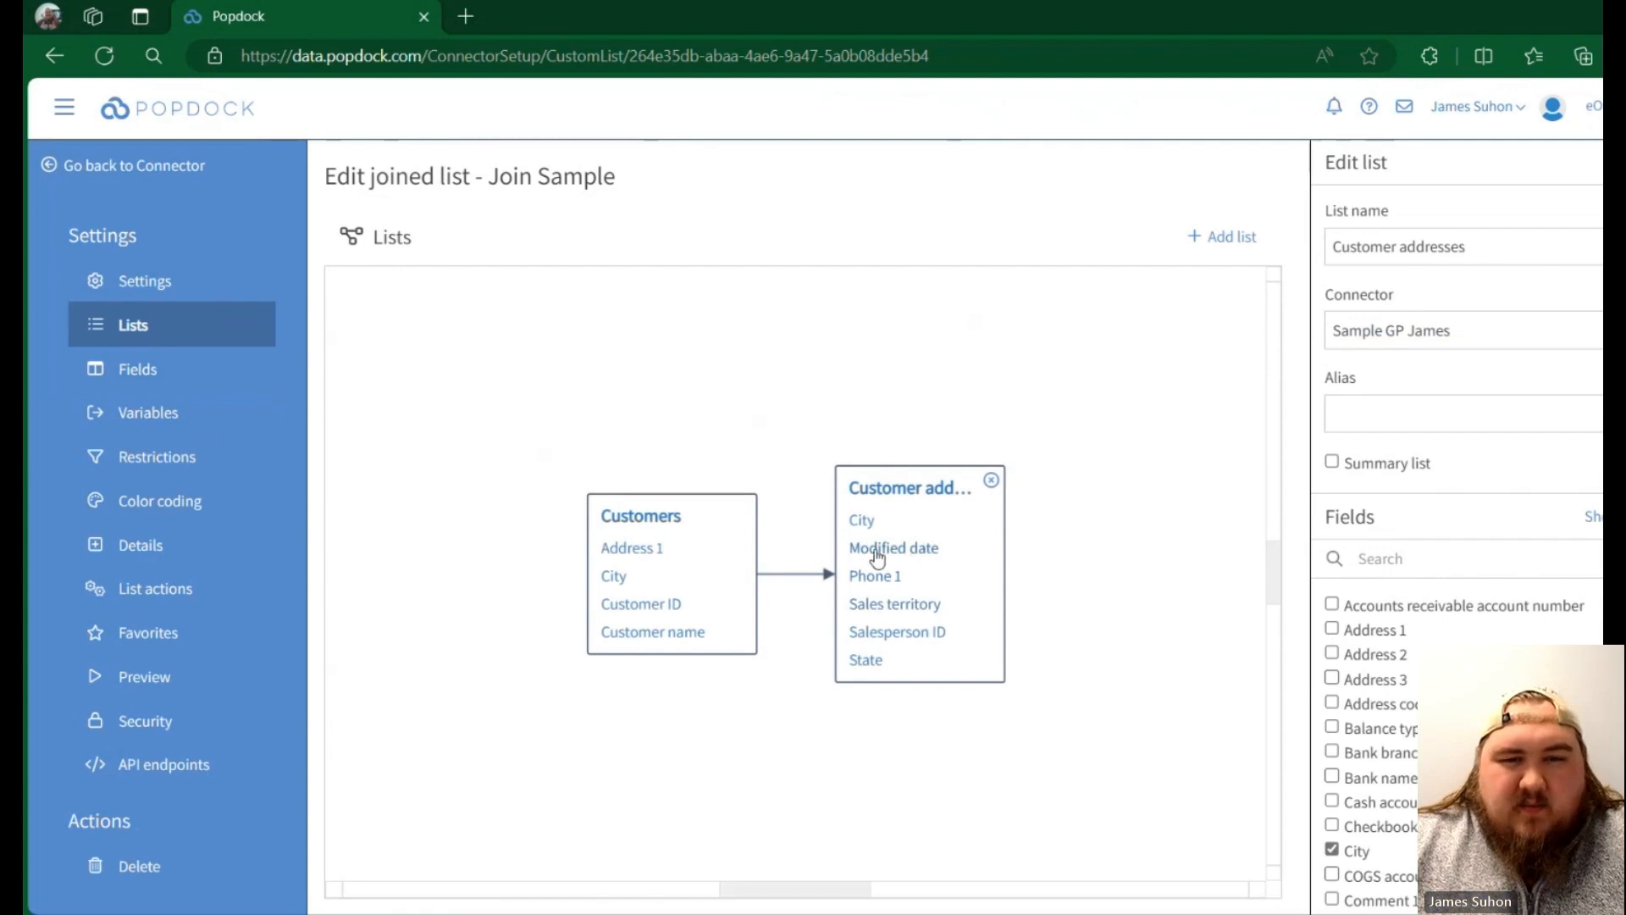
left_click(128, 383)
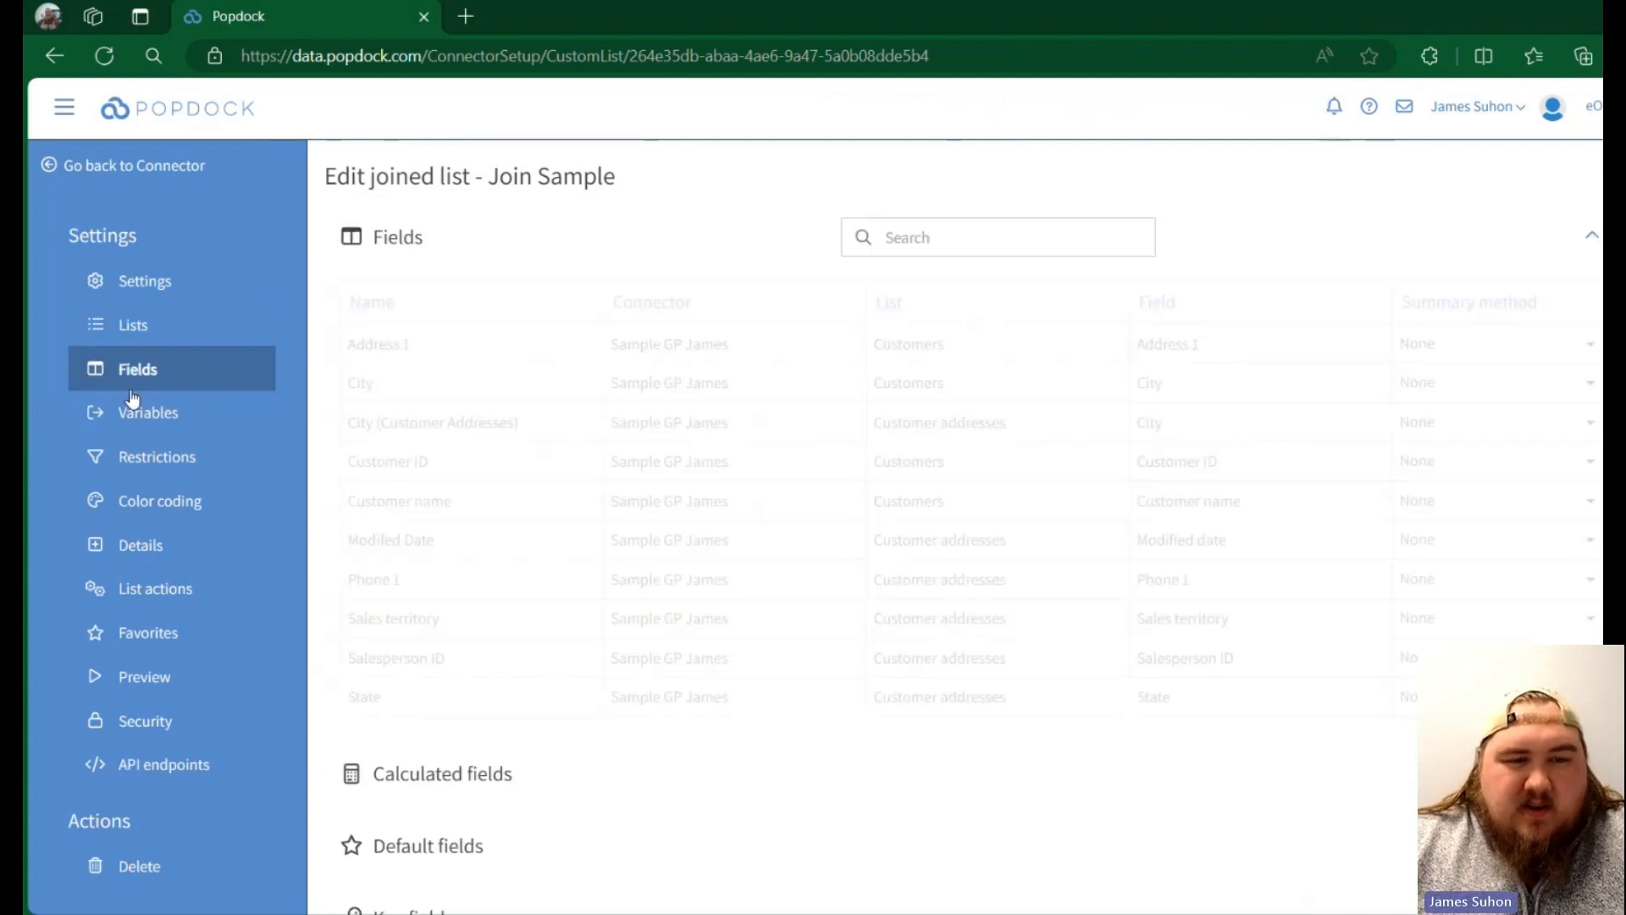
left_click(385, 539)
left_click(392, 624)
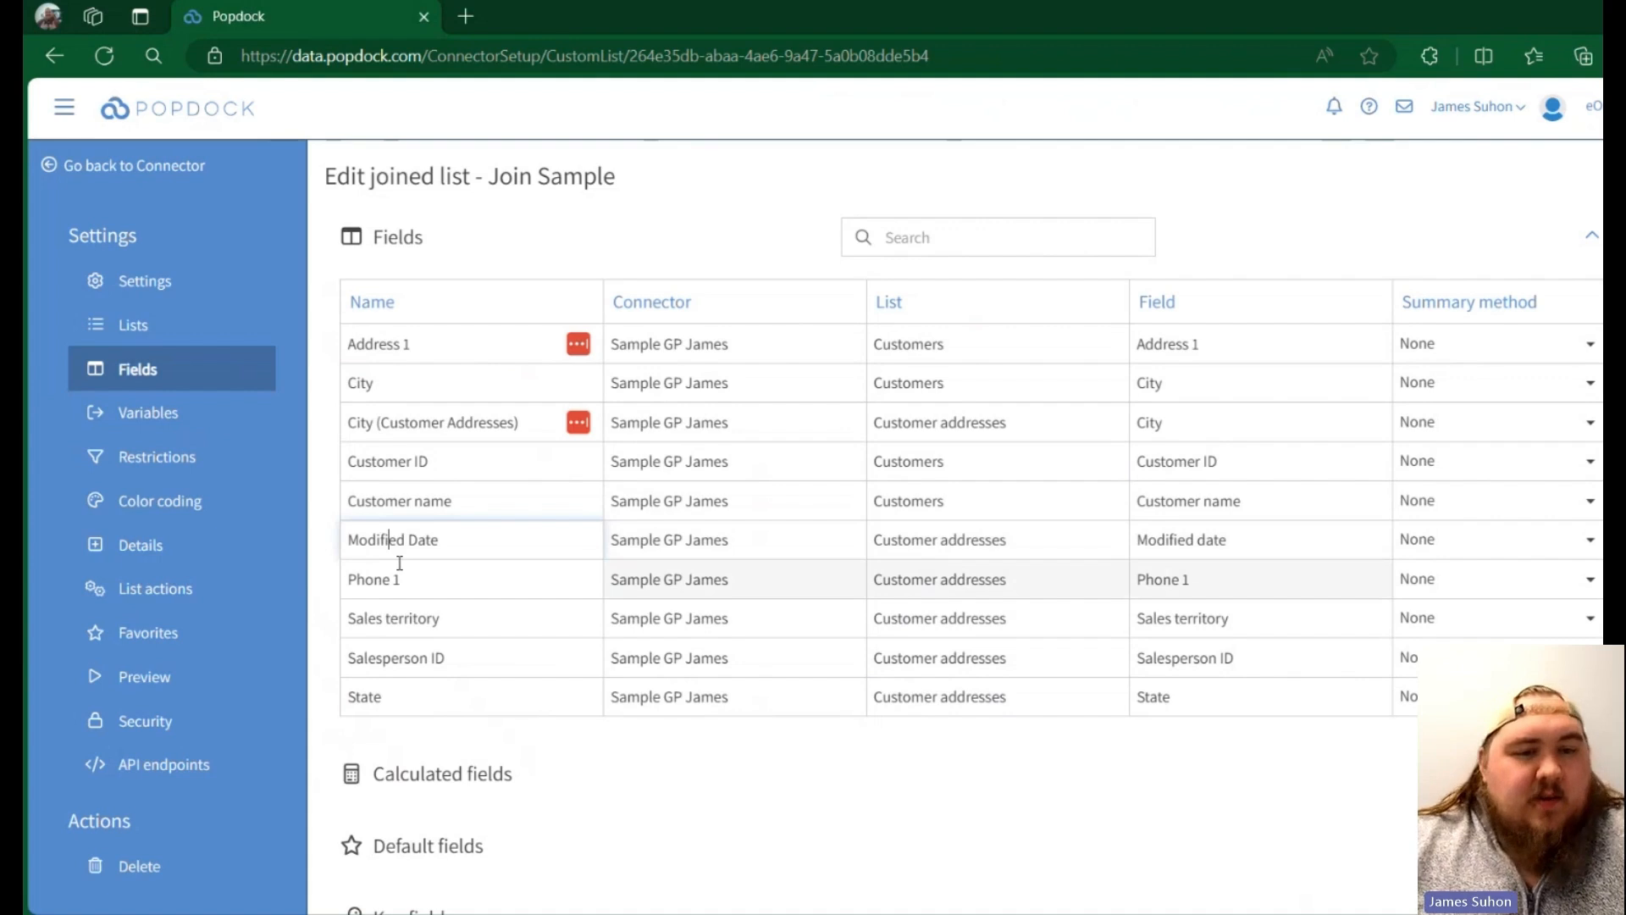
left_click(708, 745)
- Display a preview of the joined list's data and look across its columns
scroll(708, 746, "down", 3)
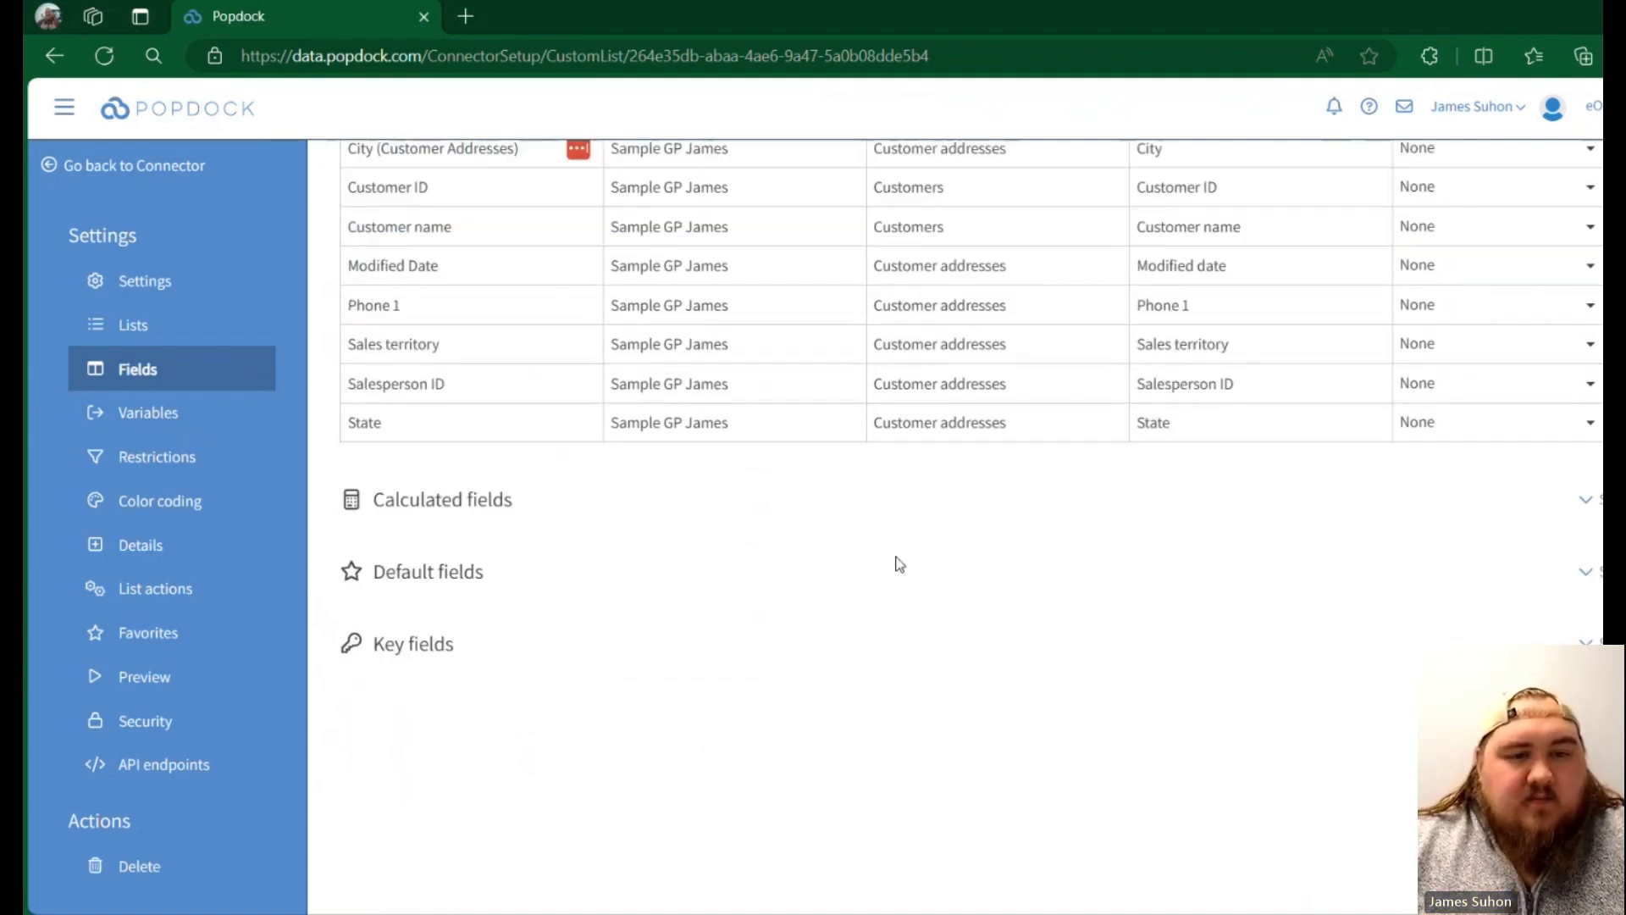
left_click(167, 677)
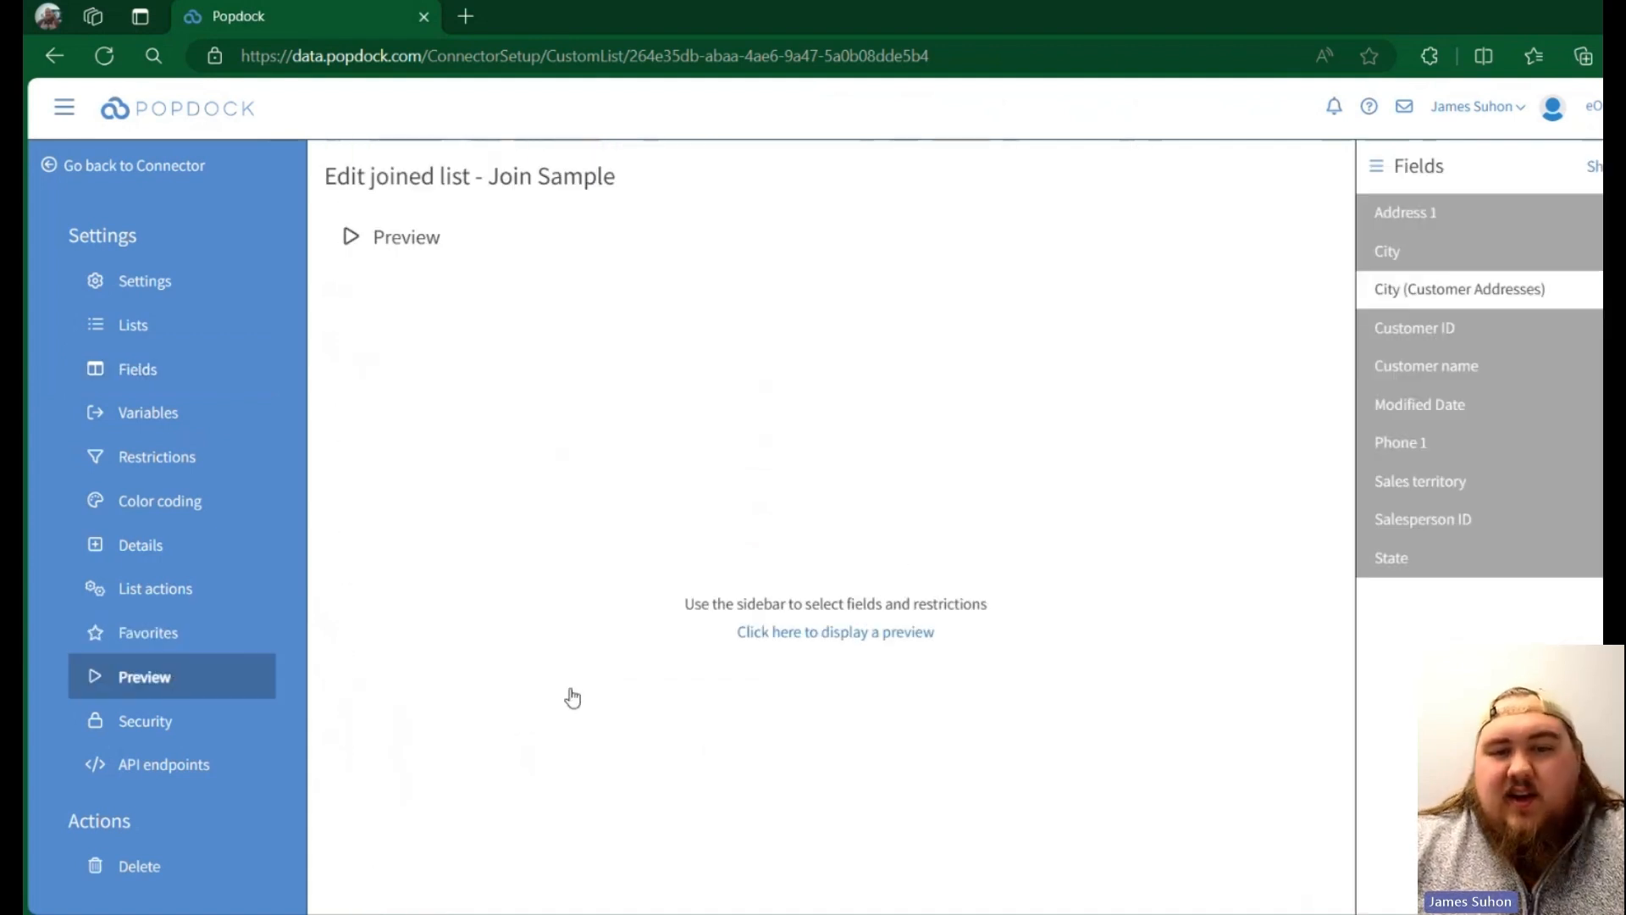
left_click(835, 634)
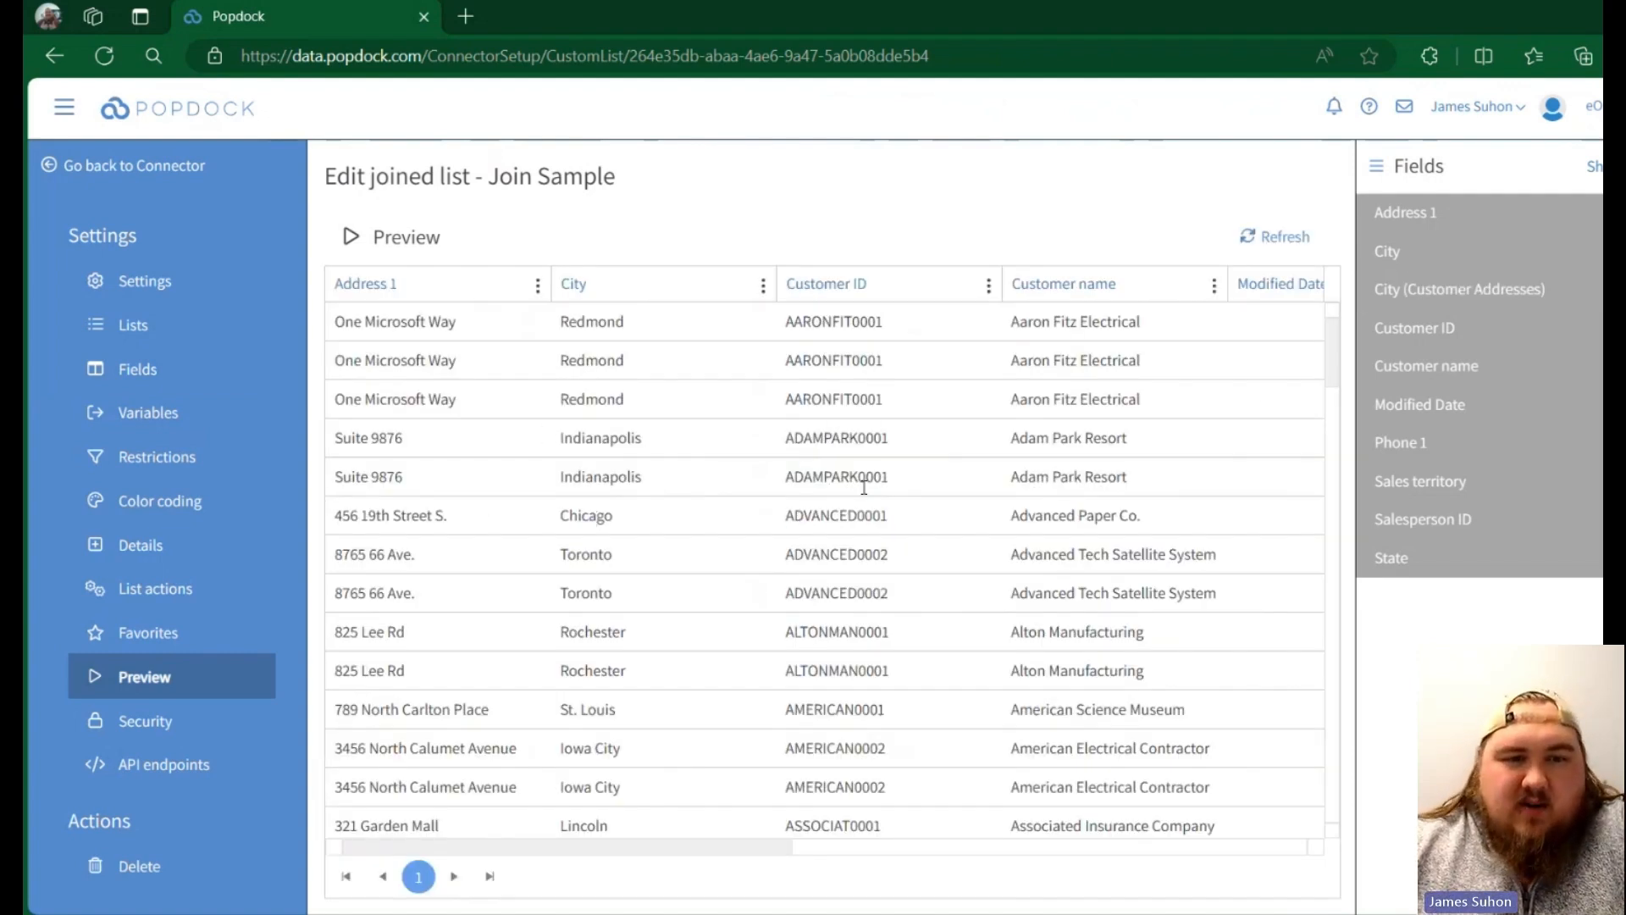
left_click_drag(542, 847, 442, 849)
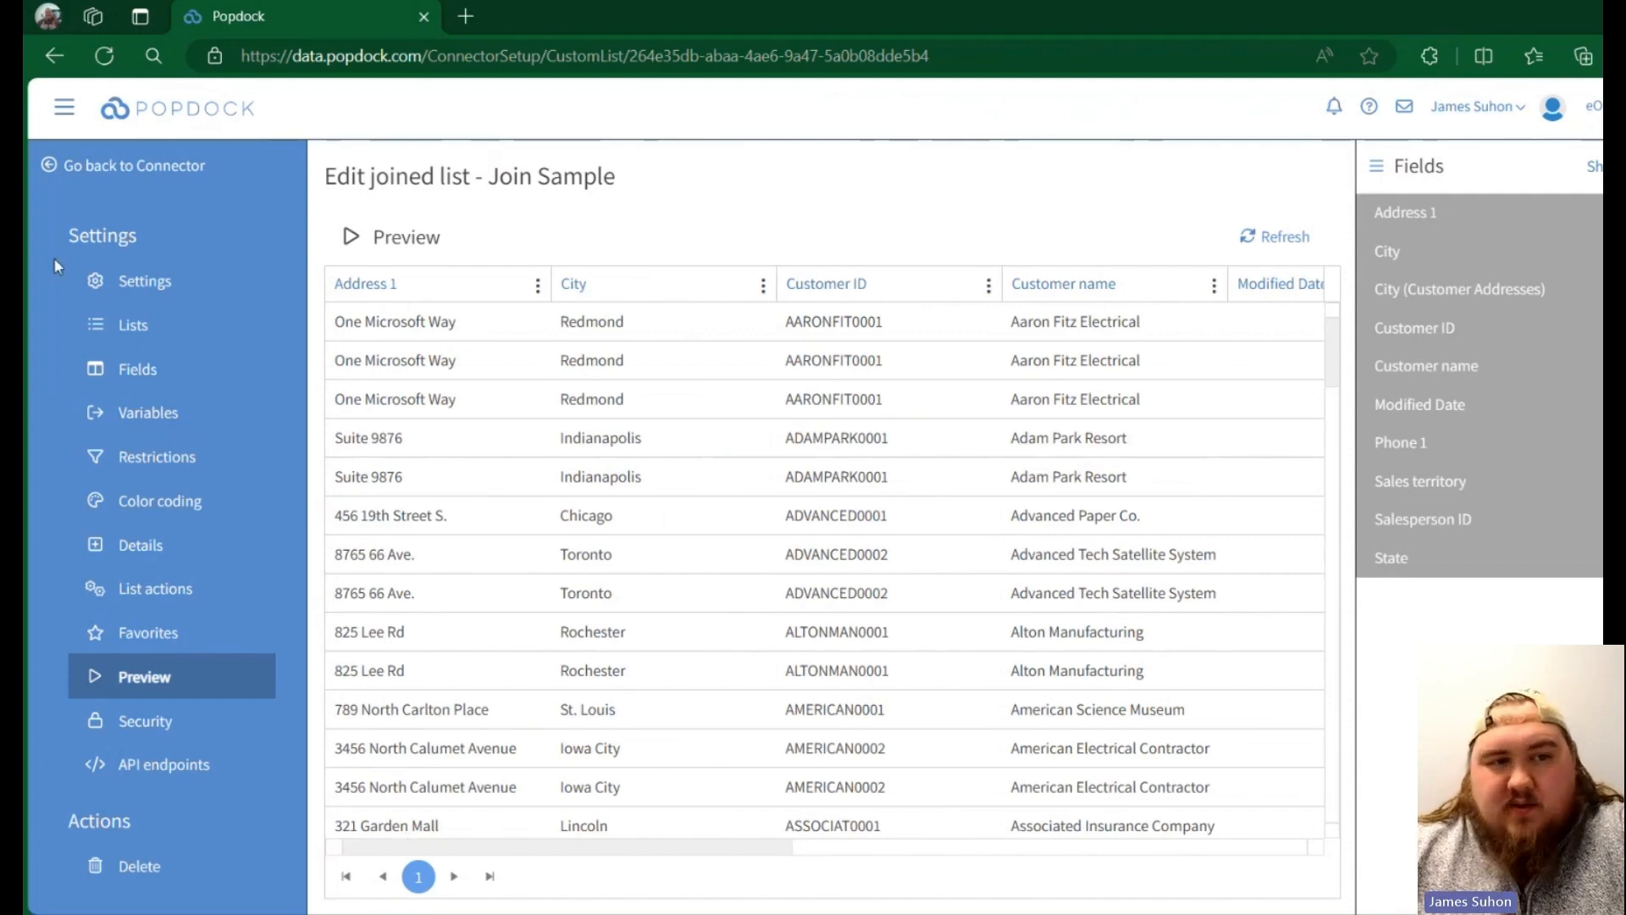